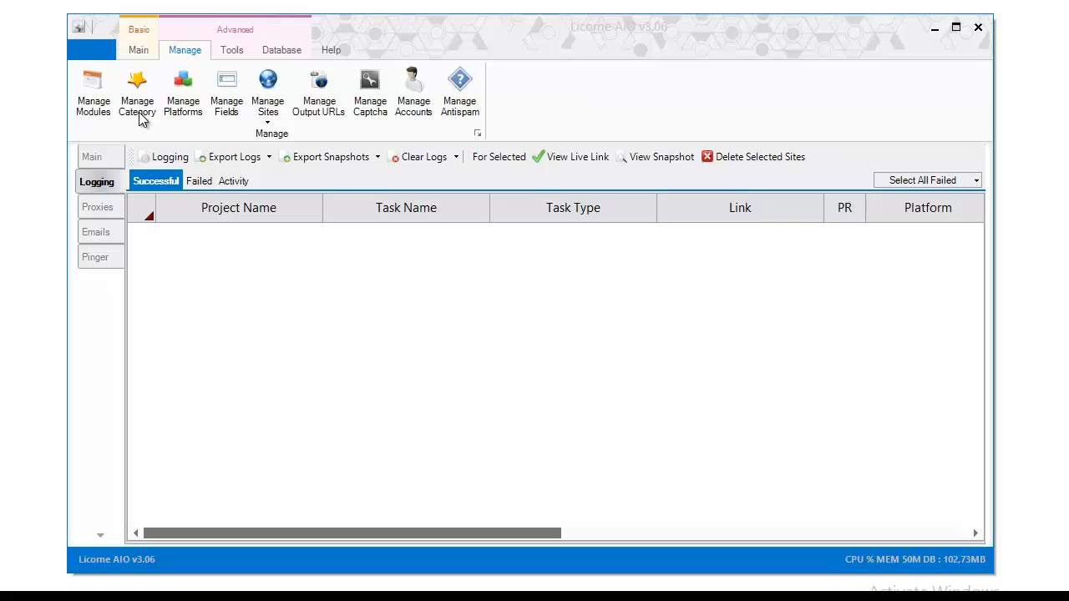
- Open the platform category manager and add a new platform category named TIER 1
{"action": "left_click", "coordinate": [139, 117]}
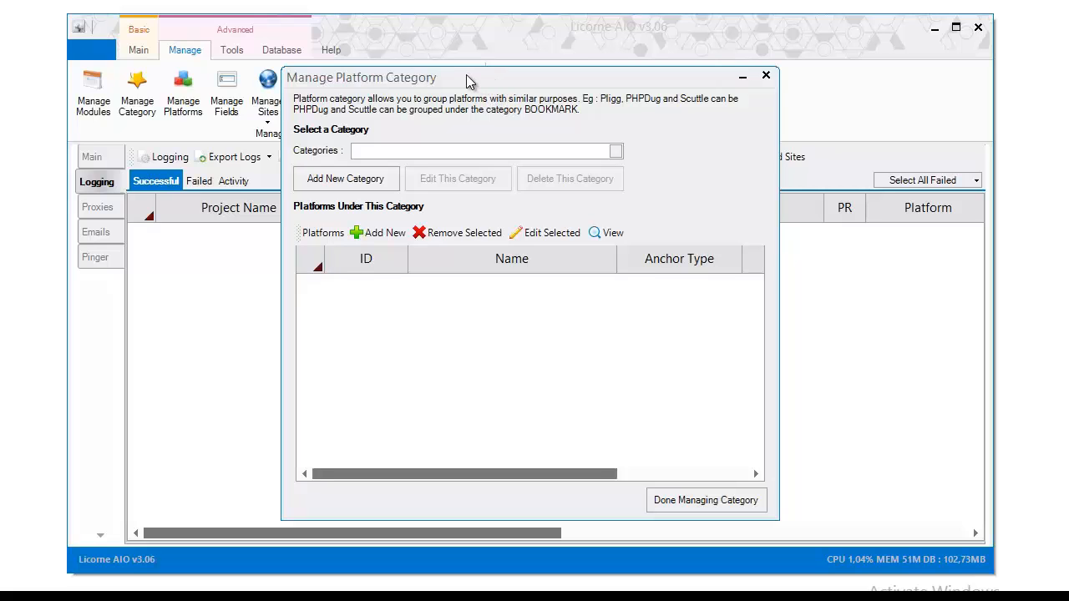
{"action": "left_click", "coordinate": [469, 150]}
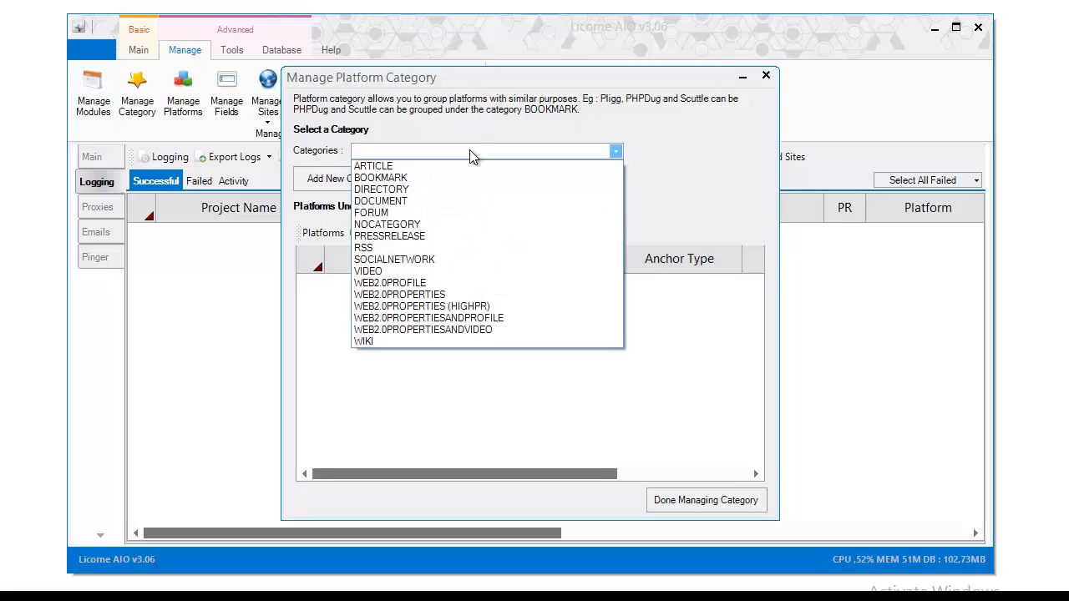
{"action": "left_click", "coordinate": [470, 149]}
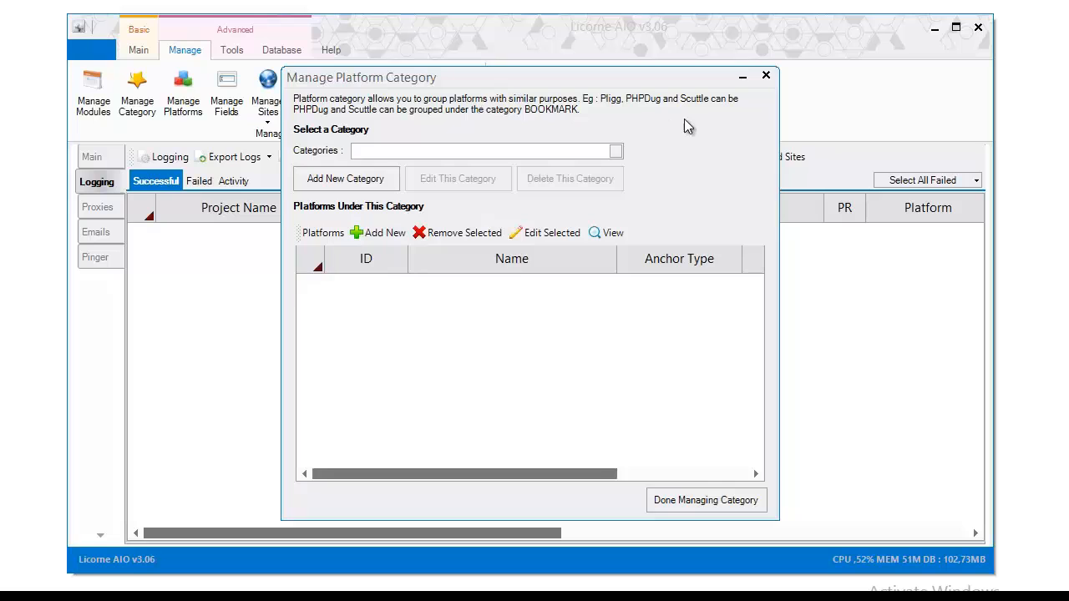
{"action": "left_click_drag", "start_coordinate": [645, 81], "coordinate": [609, 84]}
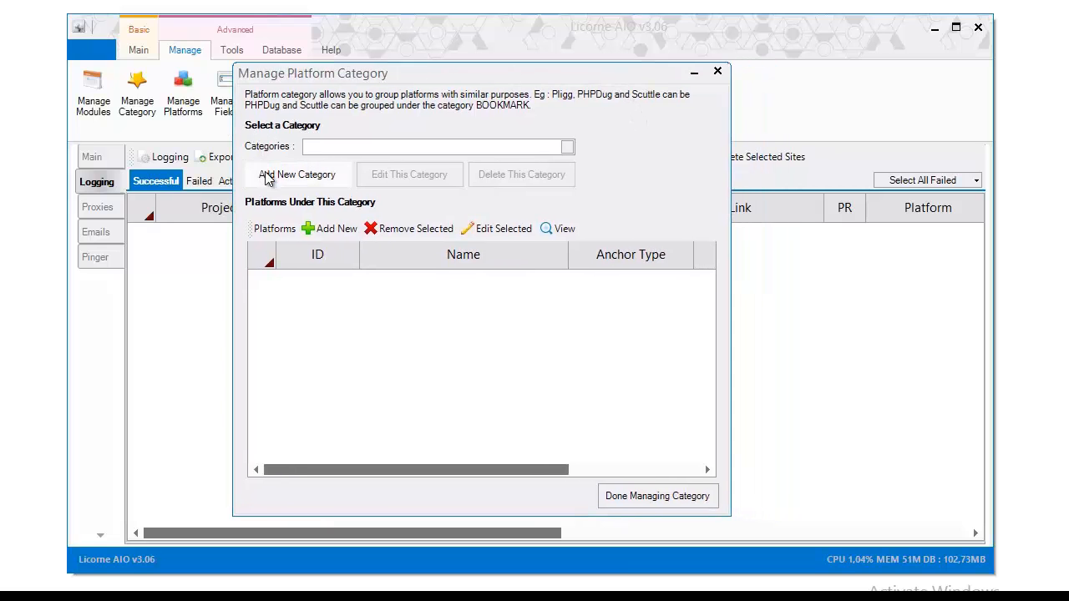
{"action": "left_click", "coordinate": [295, 179]}
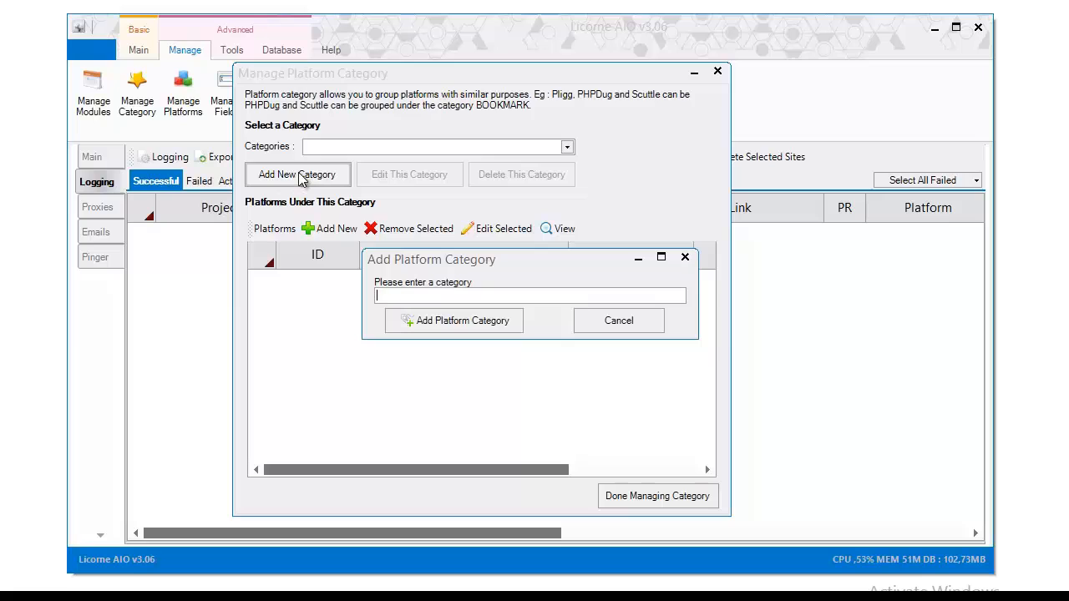
{"action": "type", "text": "TIER 1"}
{"action": "left_click", "coordinate": [438, 332]}
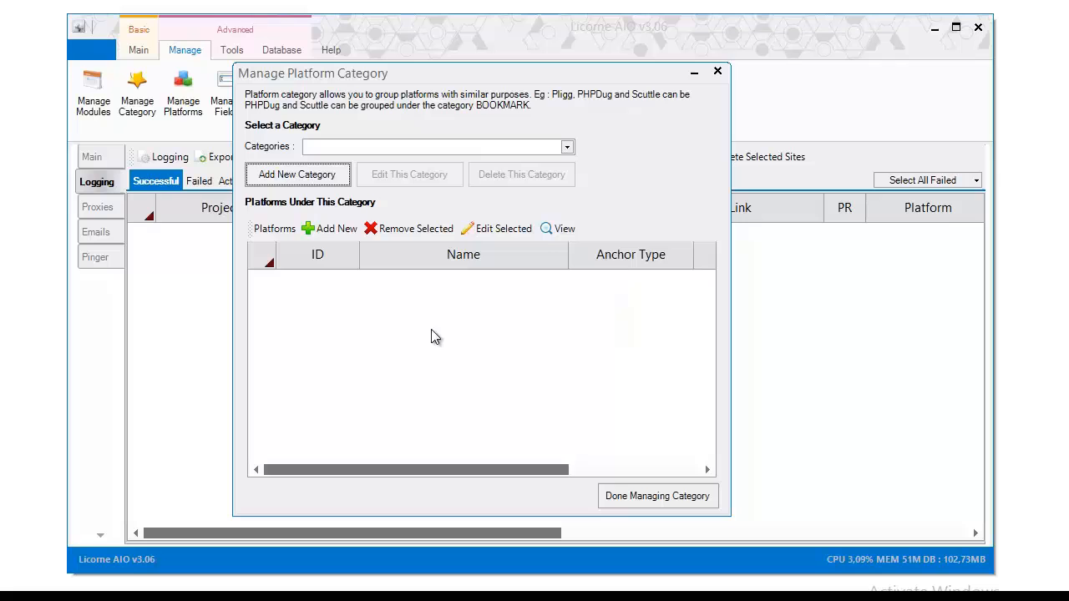
- Select the TIER 1 category and open the list of existing platforms for adding to it
{"action": "left_click", "coordinate": [388, 147]}
{"action": "left_click", "coordinate": [370, 277]}
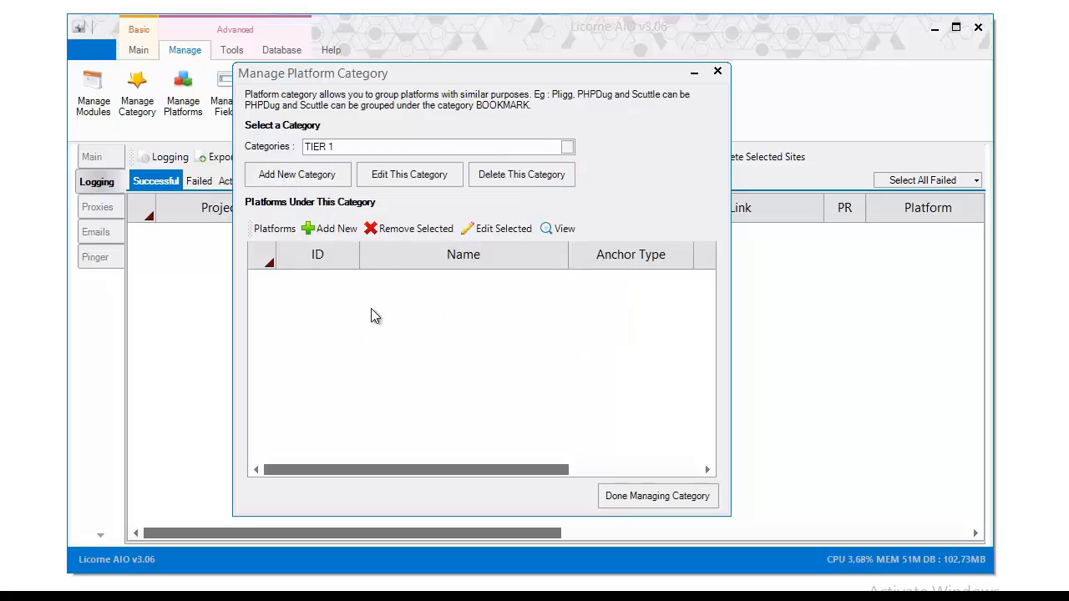
{"action": "left_click", "coordinate": [333, 231]}
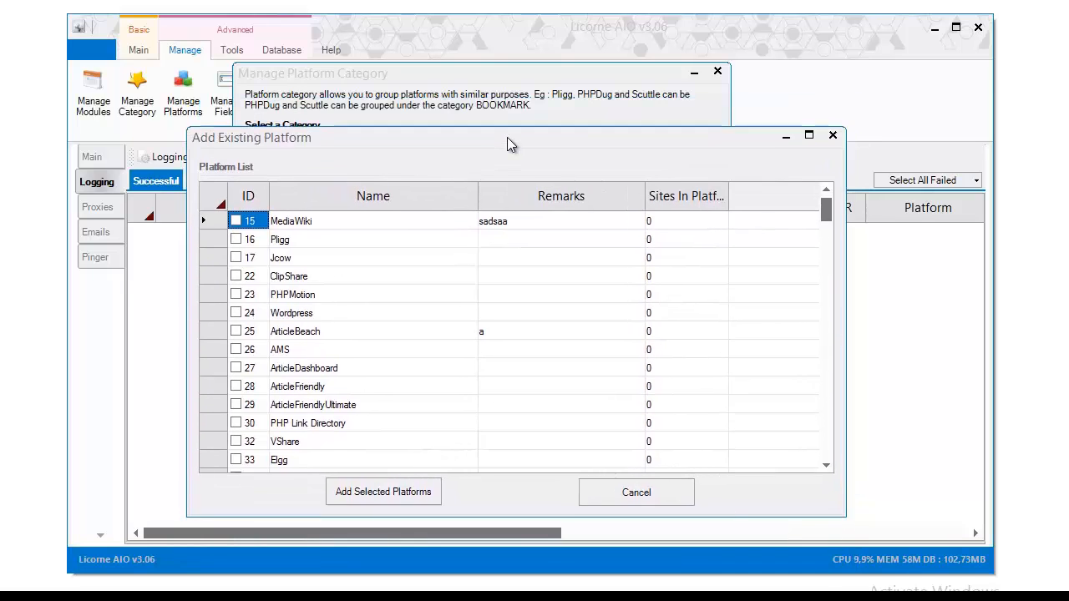
{"action": "left_click_drag", "start_coordinate": [489, 112], "coordinate": [466, 122]}
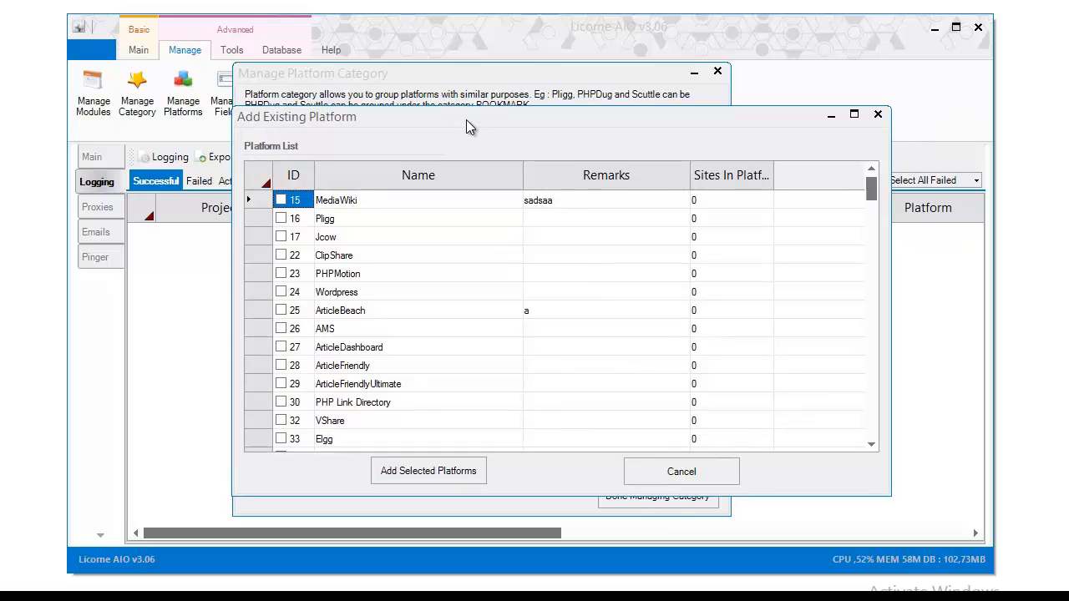
{"action": "left_click_drag", "start_coordinate": [465, 118], "coordinate": [393, 124]}
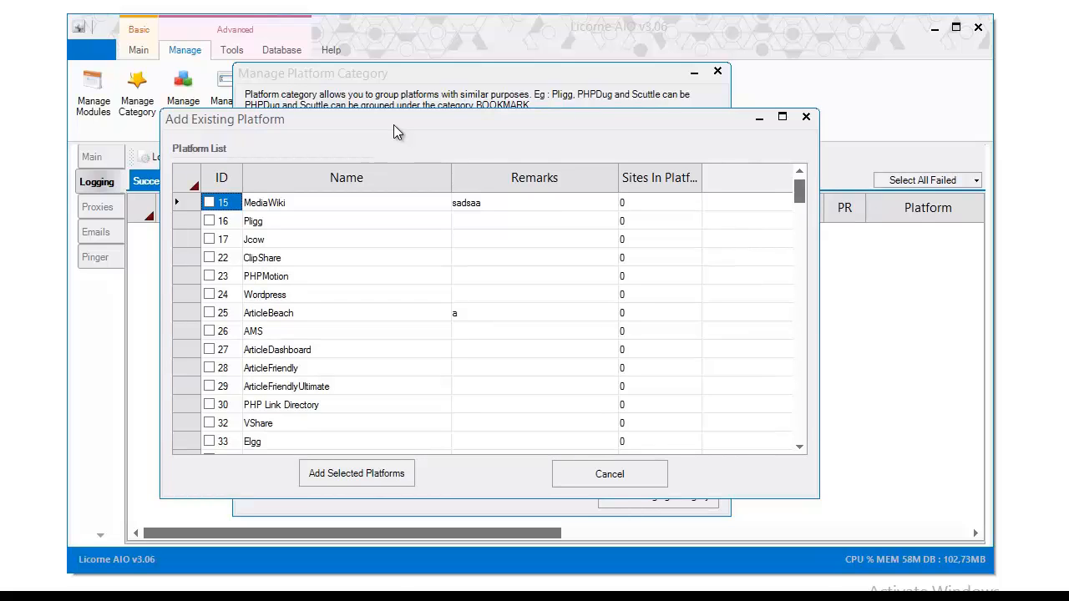
{"action": "left_click_drag", "start_coordinate": [393, 124], "coordinate": [437, 132]}
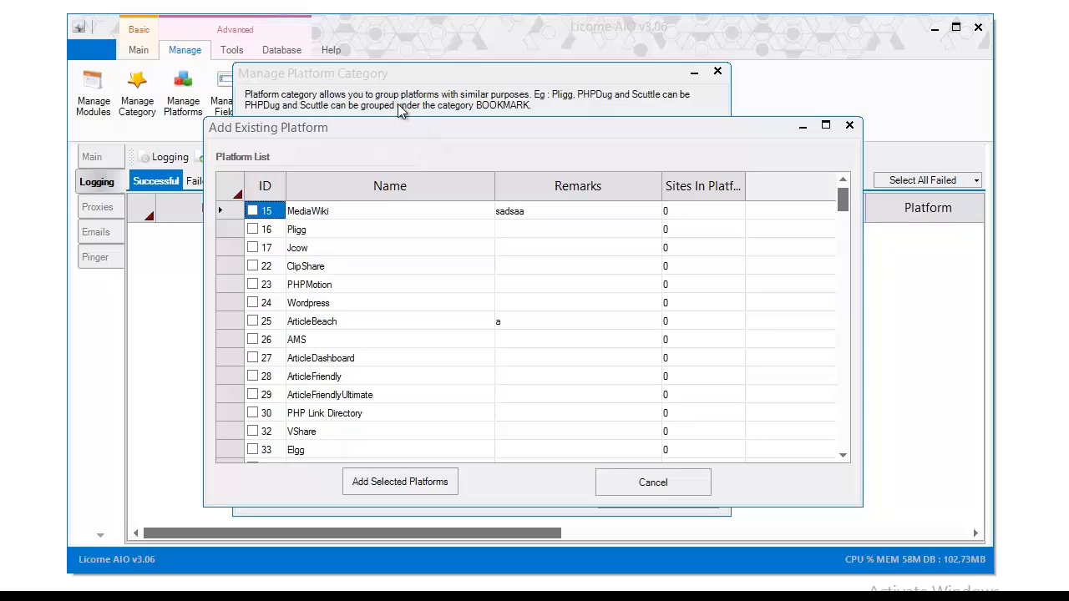
- Mark the platforms MediaWiki, Jcow, ArticleBeach, AMS, ArticleDashboard, ArticleFriendly and ArticleFriendlyUltimate for adding
{"action": "left_click", "coordinate": [252, 211]}
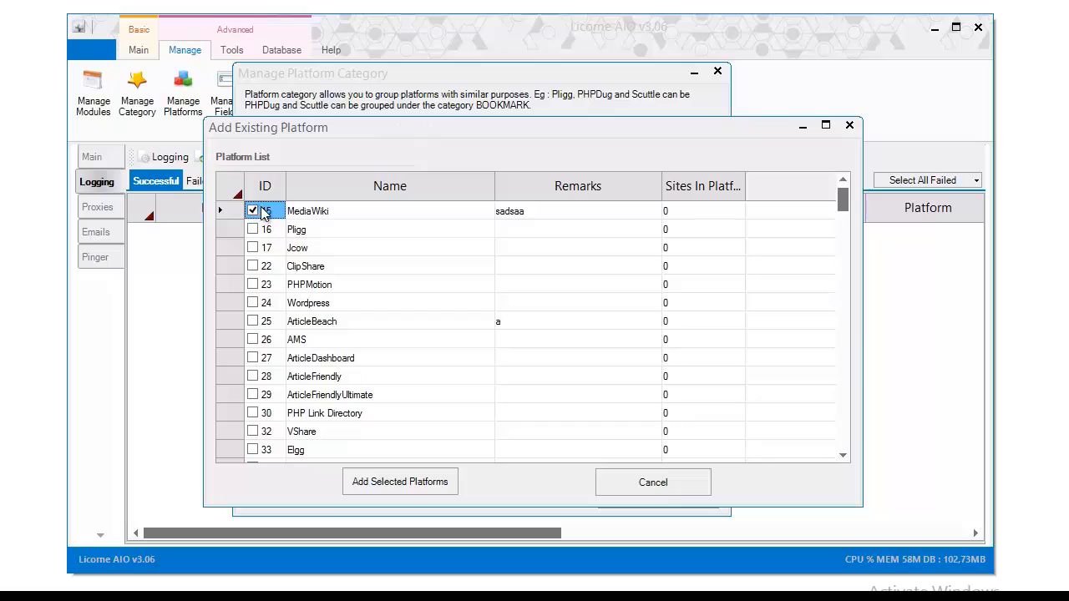
{"action": "left_click", "coordinate": [253, 248]}
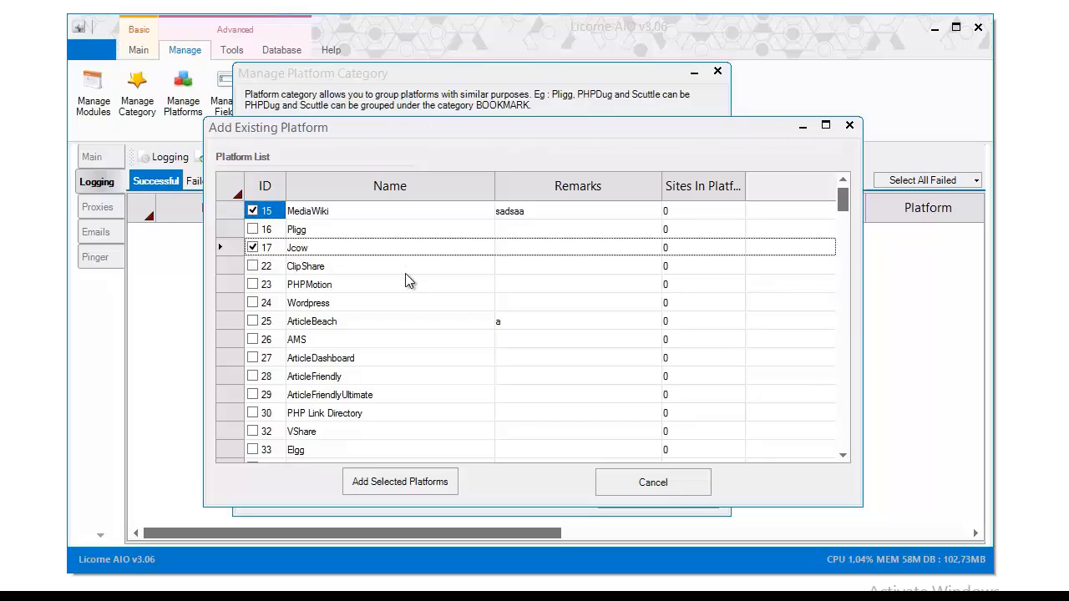
{"action": "left_click", "coordinate": [252, 321]}
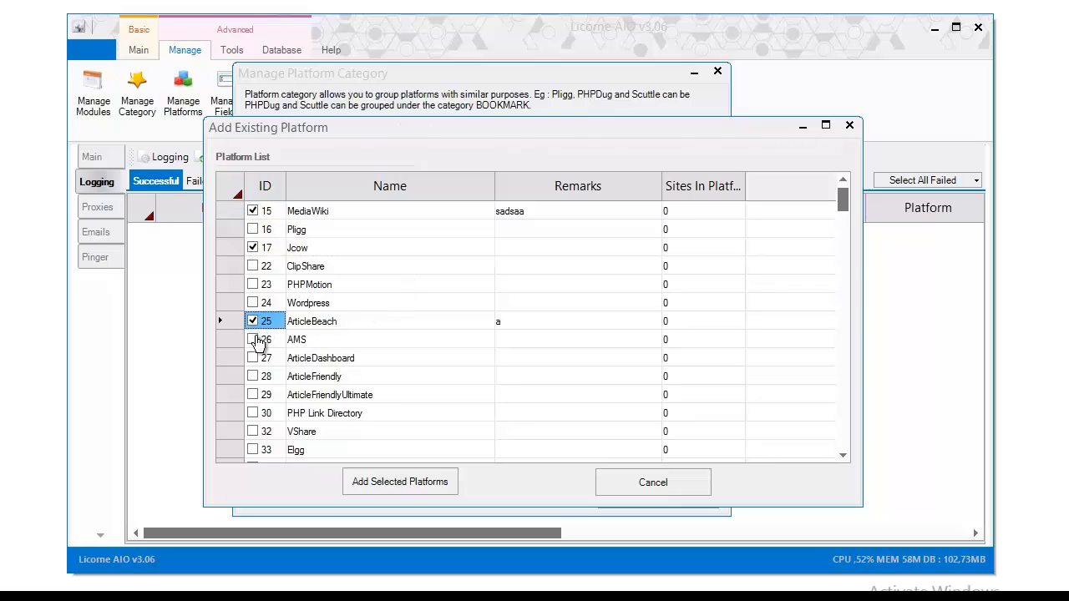
{"action": "left_click", "coordinate": [253, 339]}
{"action": "left_click", "coordinate": [252, 358]}
{"action": "left_click", "coordinate": [252, 376]}
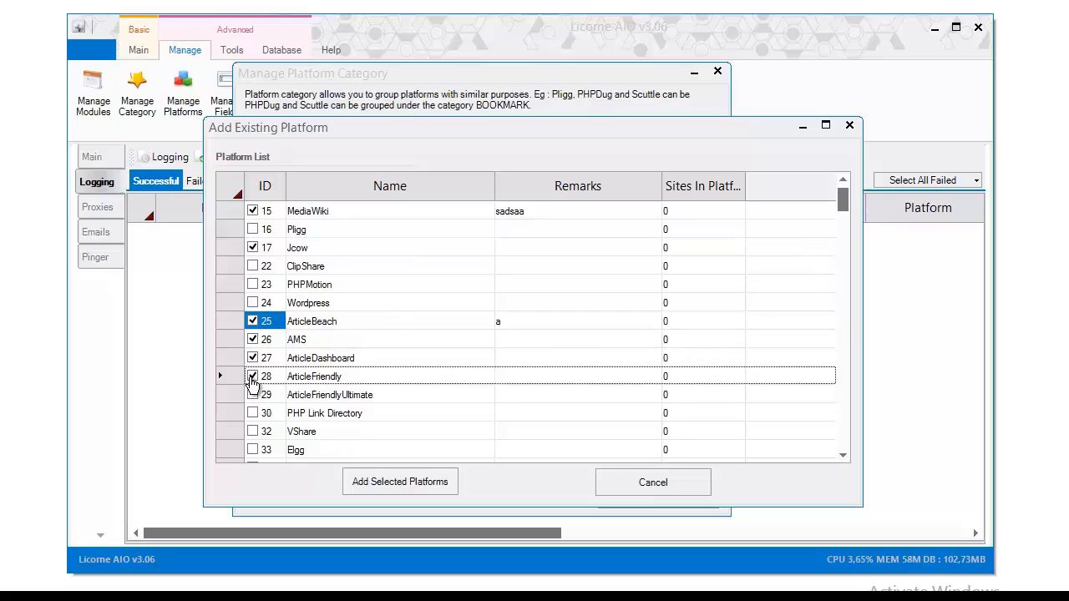
{"action": "left_click", "coordinate": [252, 395]}
- Also mark the platforms Elgg, Wordpress (ID 24), MoinMoin, TikiWiki and PhpFox for adding
{"action": "left_click_drag", "start_coordinate": [840, 201], "coordinate": [840, 226]}
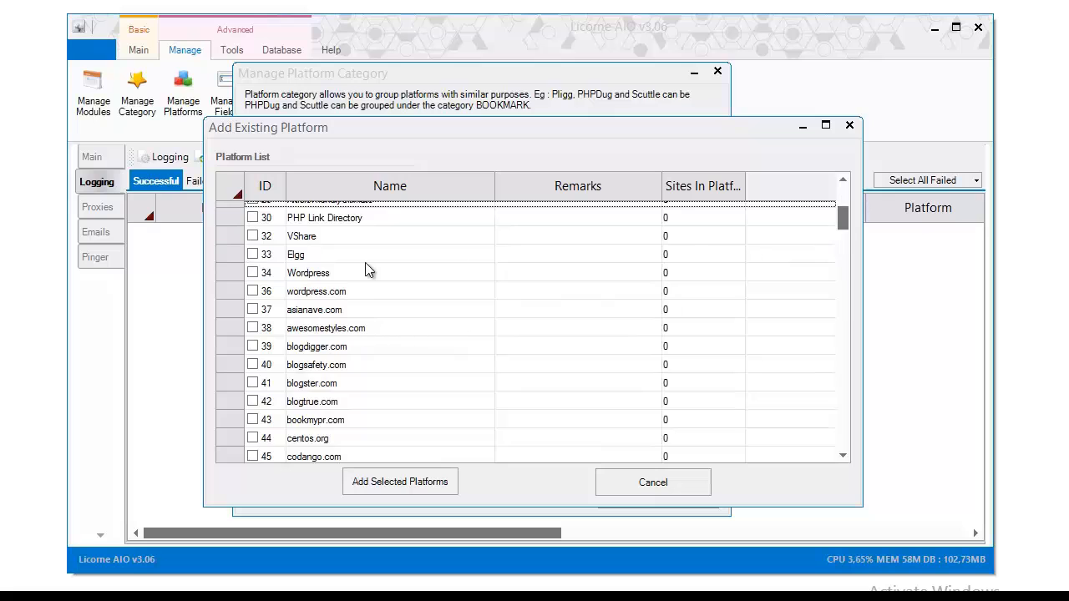
{"action": "left_click", "coordinate": [251, 254]}
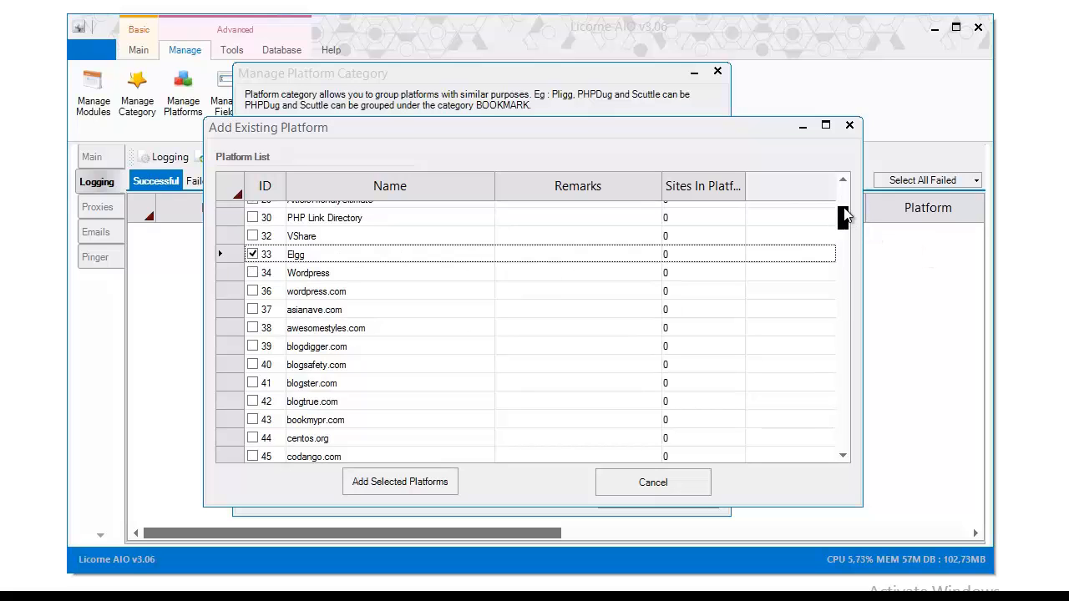
{"action": "left_click_drag", "start_coordinate": [842, 219], "coordinate": [847, 393]}
{"action": "left_click", "coordinate": [253, 217]}
{"action": "left_click", "coordinate": [252, 385]}
{"action": "left_click", "coordinate": [252, 405]}
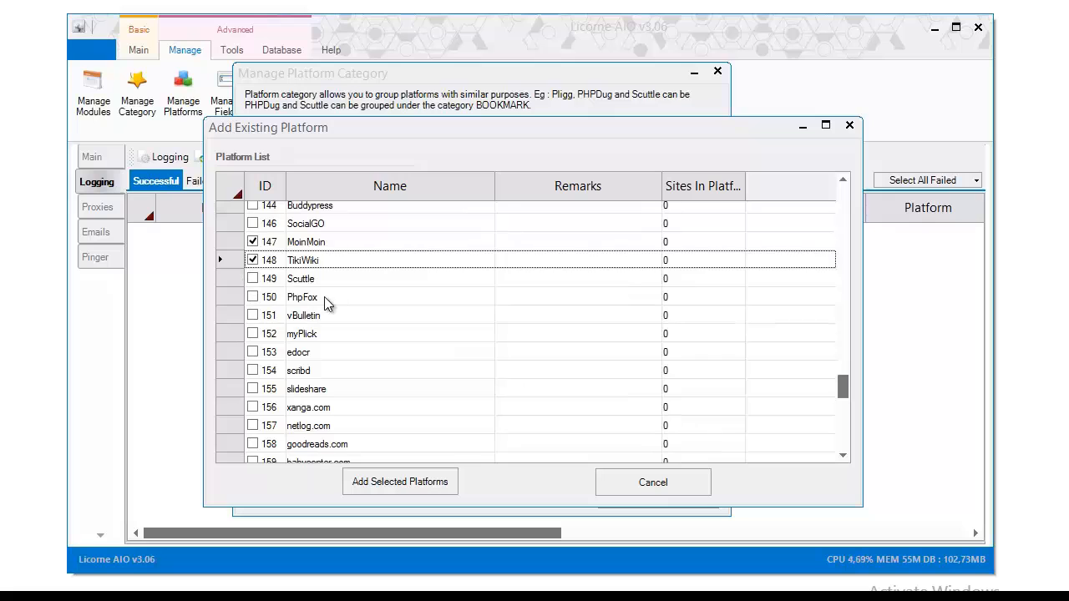
{"action": "left_click", "coordinate": [252, 297]}
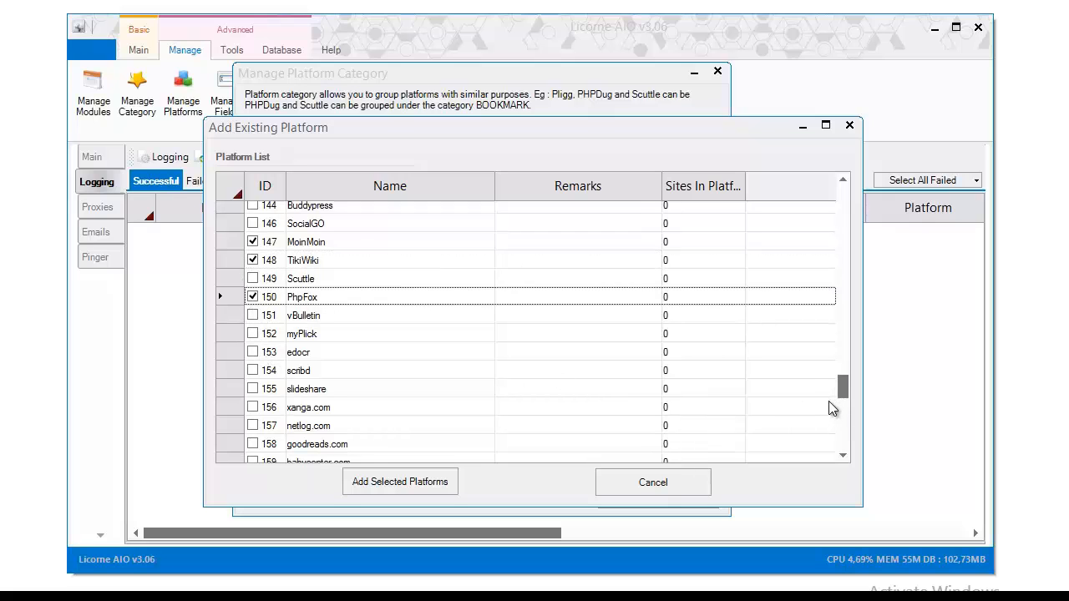
- Mark PHPIzabi, ArticleScript and PHPNuke as well, add all marked platforms to TIER 1, and finish managing the category
{"action": "left_click_drag", "start_coordinate": [843, 399], "coordinate": [850, 430]}
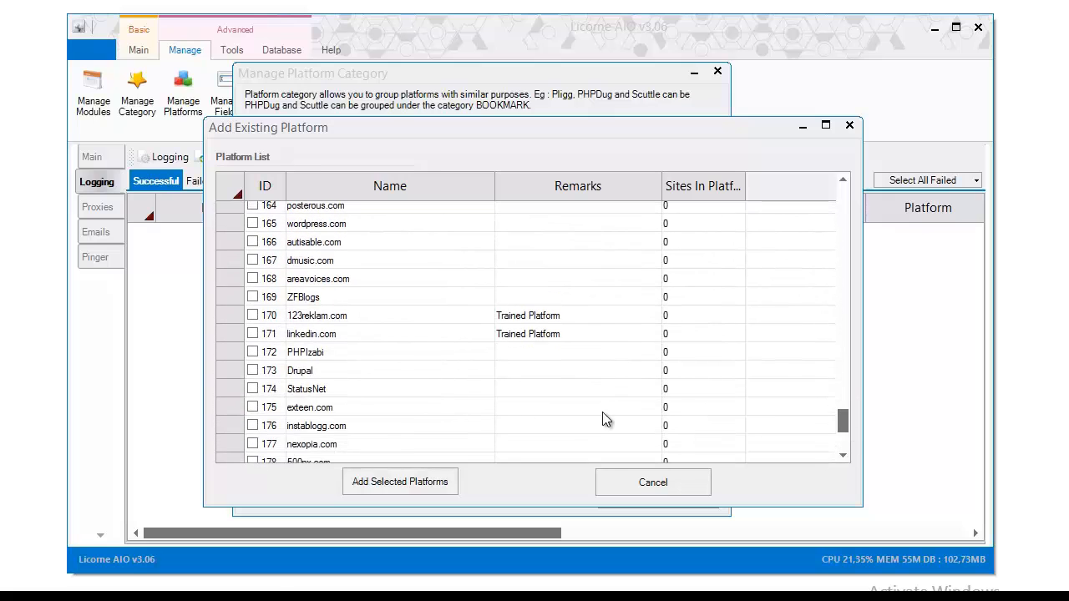
{"action": "left_click", "coordinate": [252, 352]}
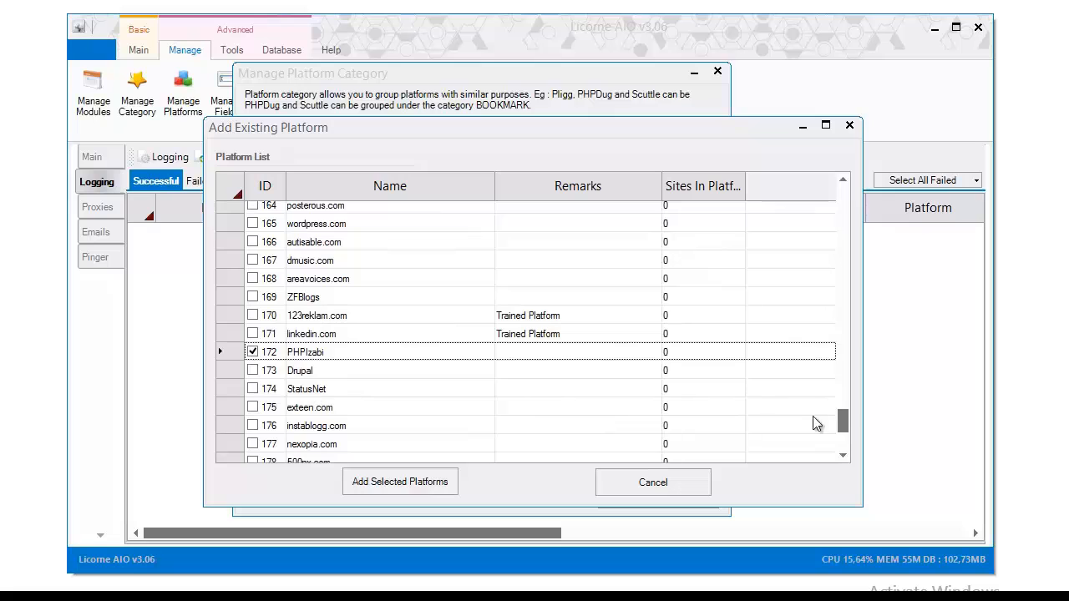
{"action": "left_click_drag", "start_coordinate": [842, 433], "coordinate": [843, 448]}
{"action": "left_click", "coordinate": [252, 400]}
{"action": "left_click", "coordinate": [252, 436]}
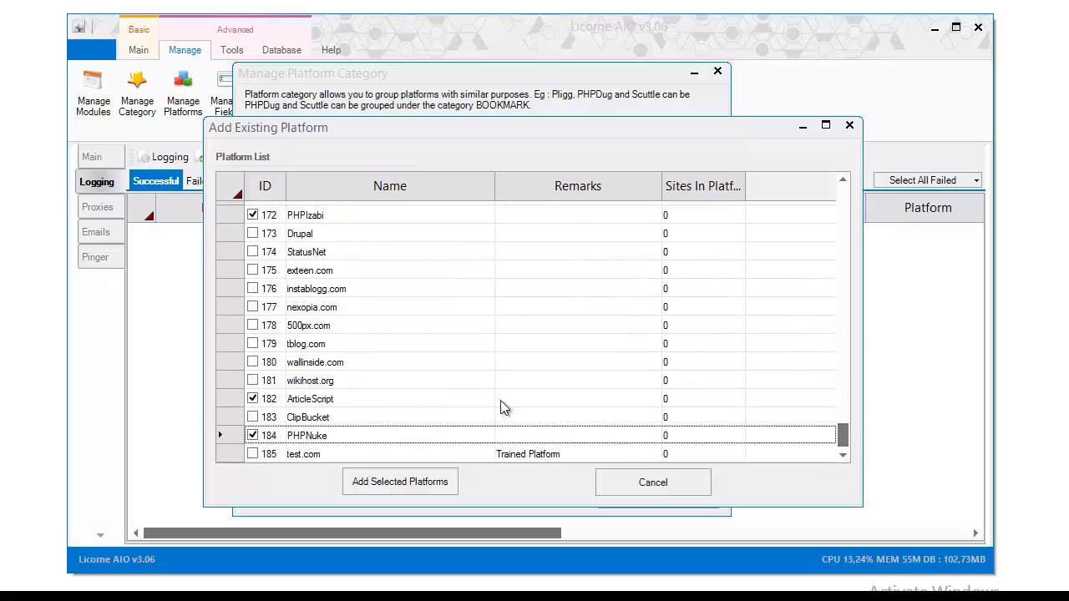
{"action": "left_click_drag", "start_coordinate": [842, 435], "coordinate": [841, 353]}
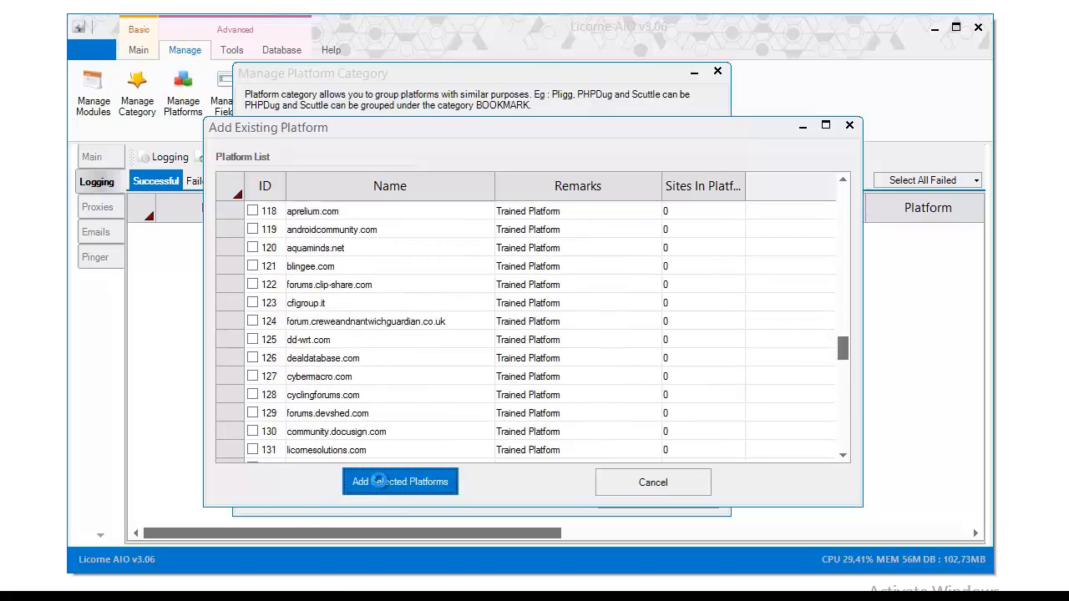
{"action": "left_click", "coordinate": [379, 483]}
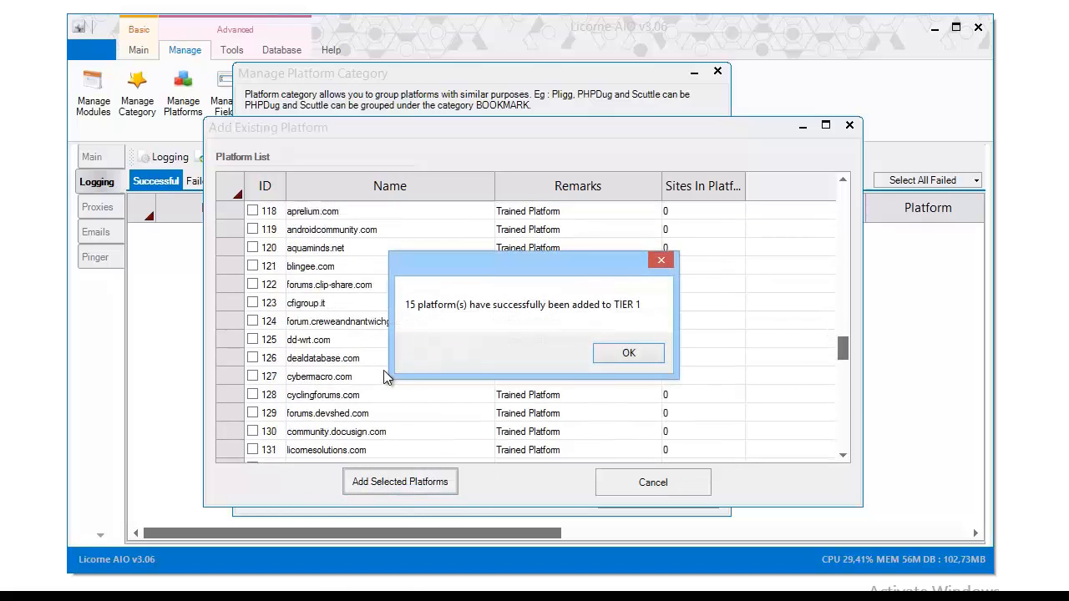
{"action": "left_click", "coordinate": [632, 353]}
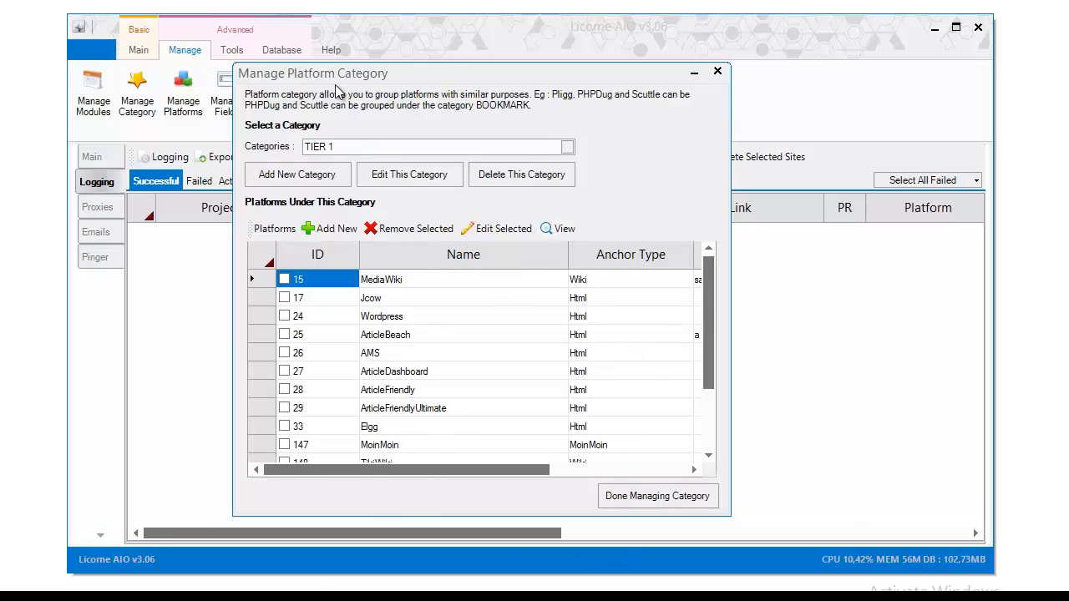
{"action": "left_click", "coordinate": [660, 496]}
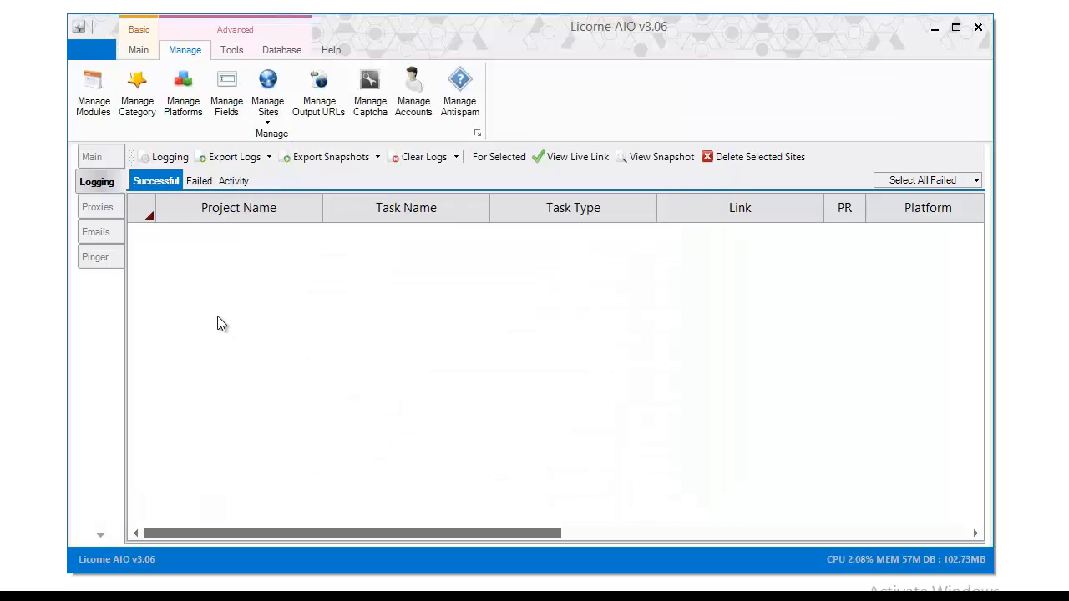
{"action": "left_click", "coordinate": [108, 113]}
{"action": "left_click", "coordinate": [793, 7]}
{"action": "left_click", "coordinate": [131, 52]}
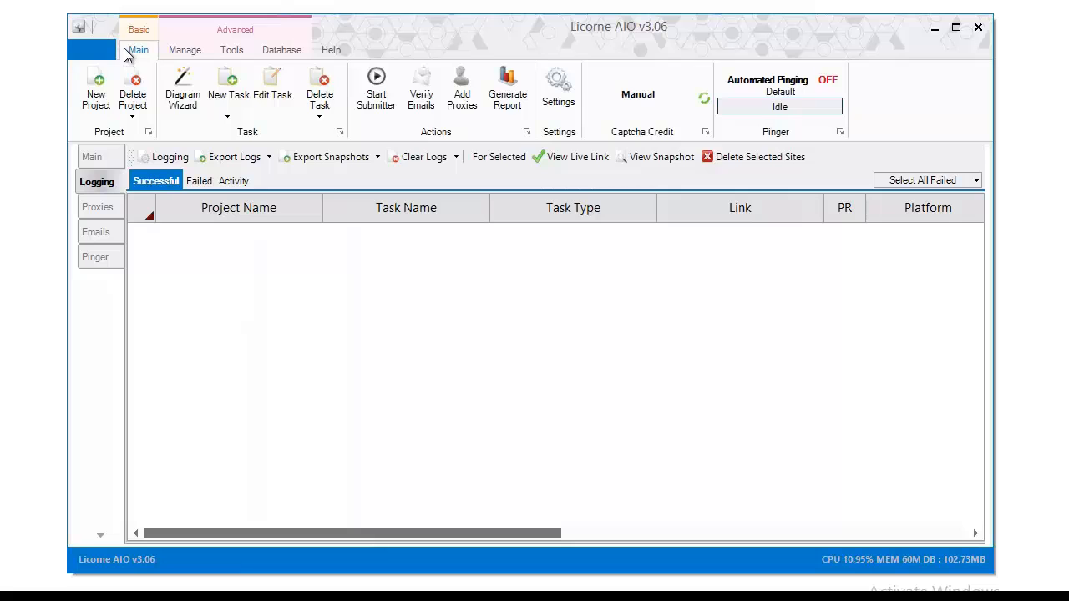
{"action": "left_click", "coordinate": [226, 120]}
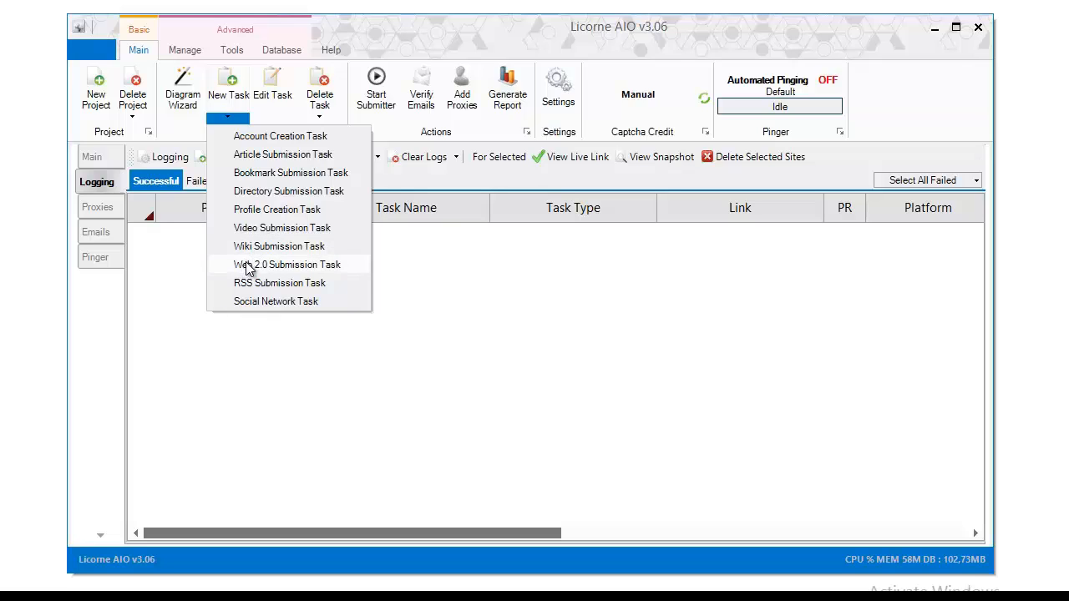
{"action": "left_click", "coordinate": [166, 280]}
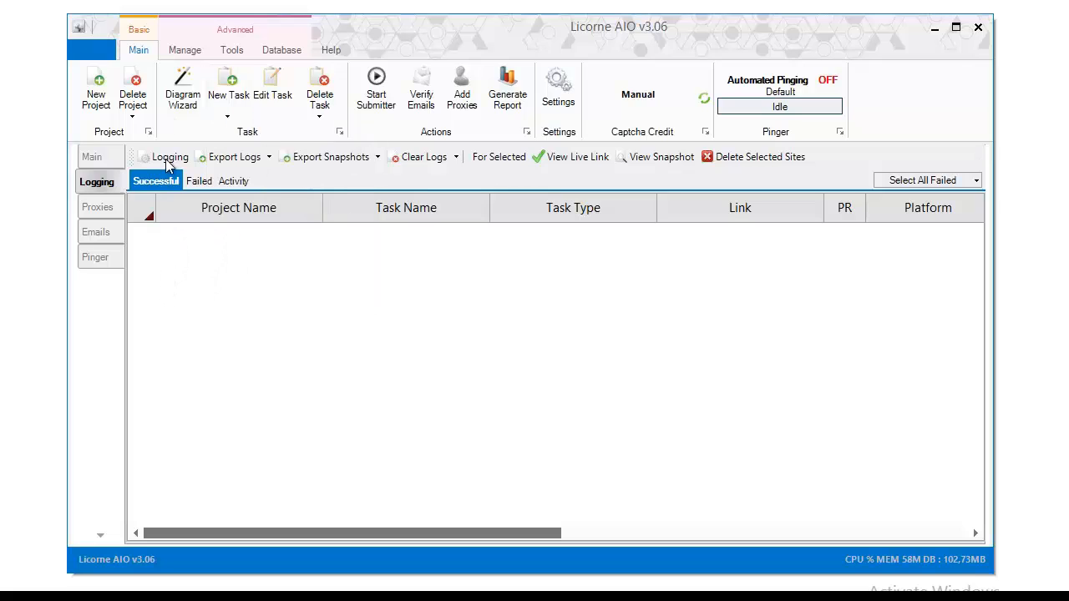
- Open the module management window and check the list of existing modules
{"action": "left_click", "coordinate": [187, 55]}
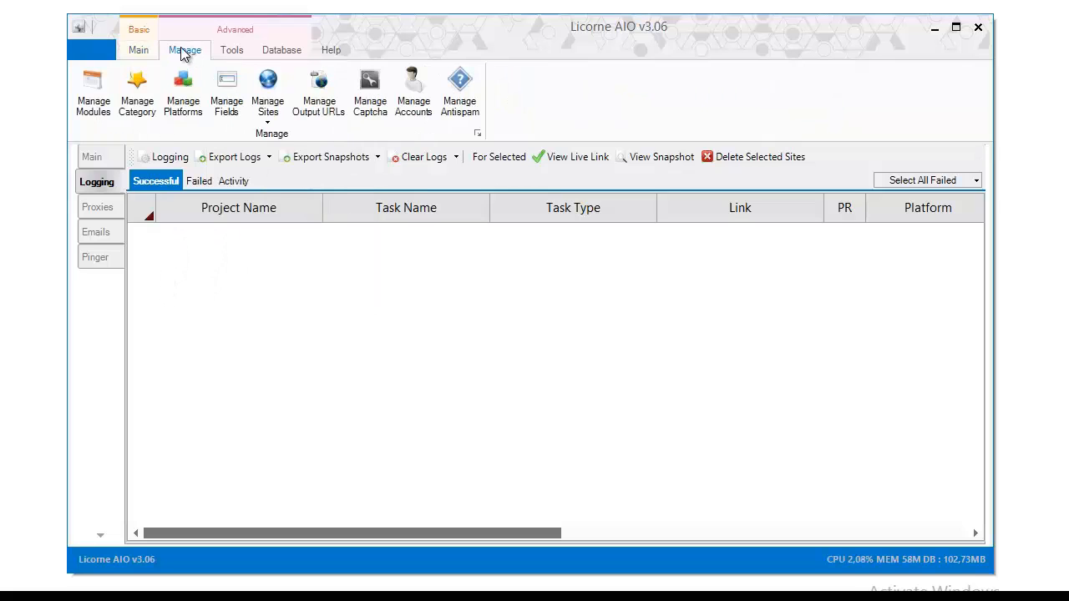
{"action": "left_click", "coordinate": [93, 94]}
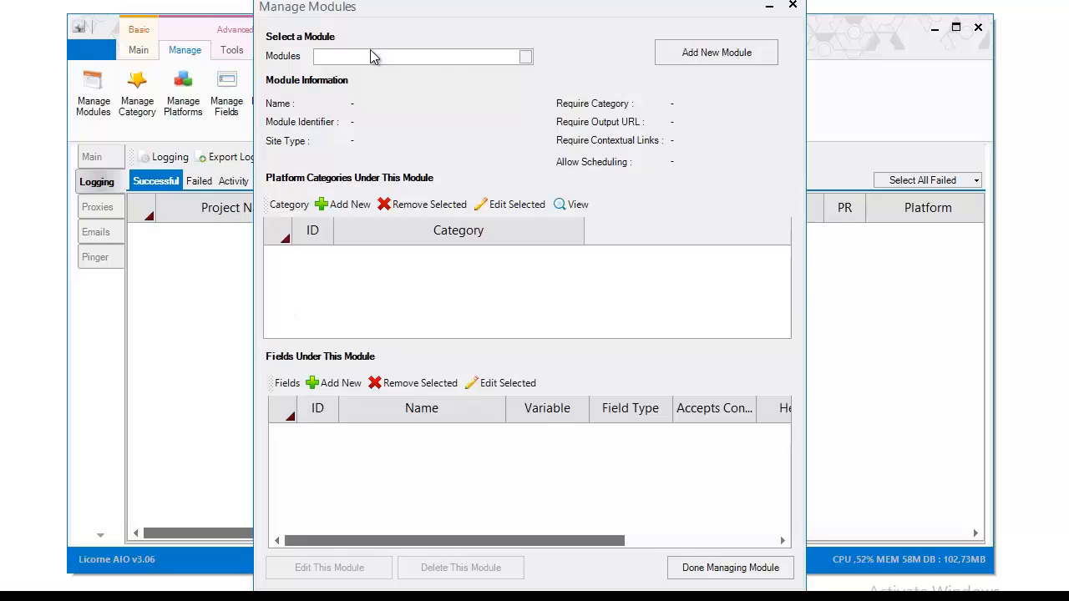
{"action": "left_click", "coordinate": [334, 60]}
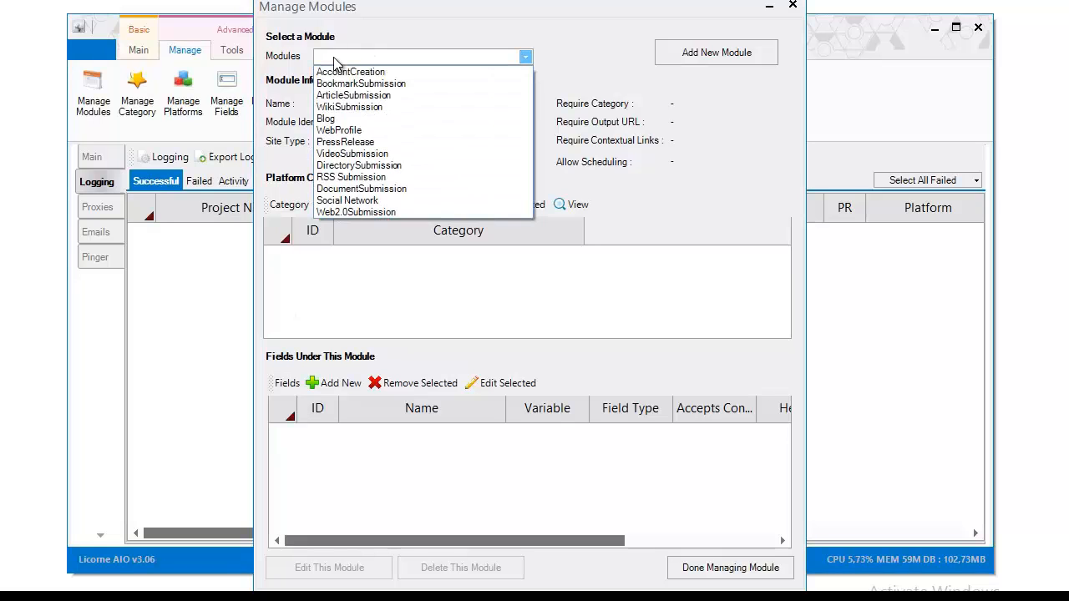
{"action": "left_click", "coordinate": [334, 62]}
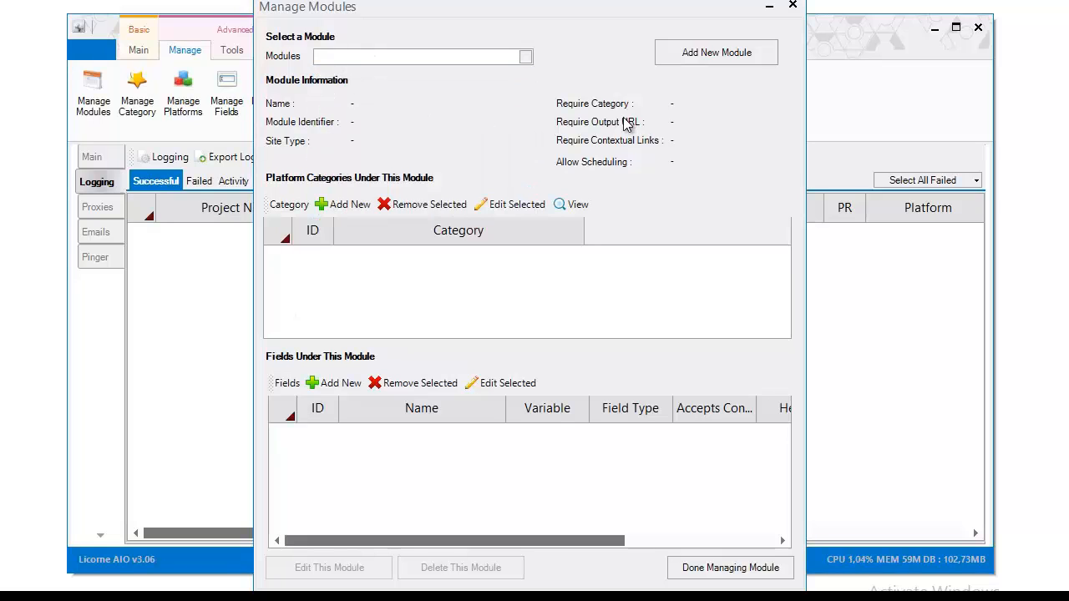
- Start adding a new module and name it "Tier 1 Submission"
{"action": "left_click", "coordinate": [717, 55]}
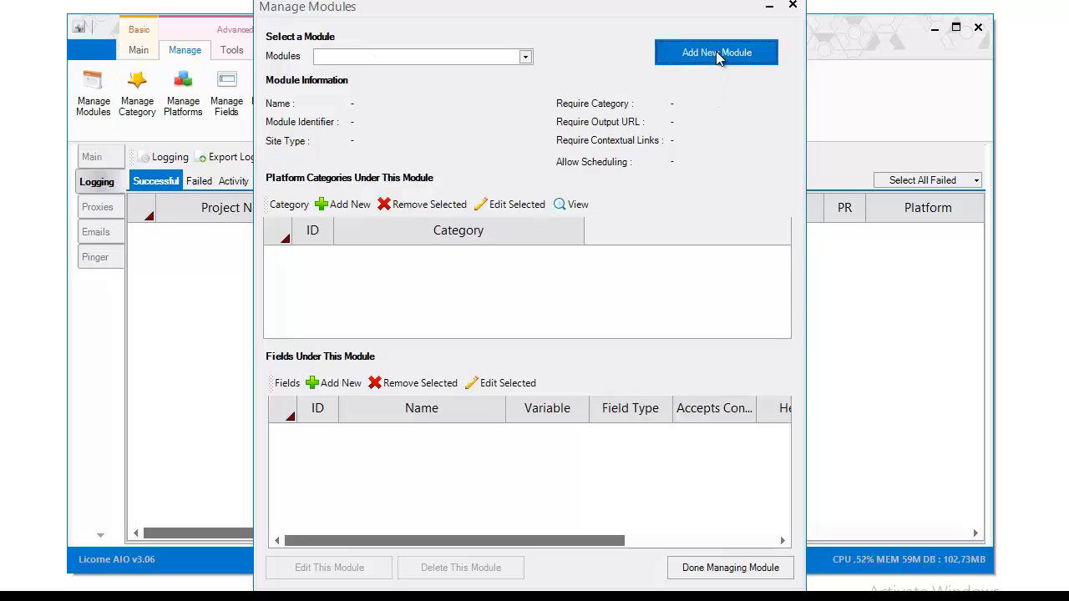
{"action": "left_click", "coordinate": [454, 103]}
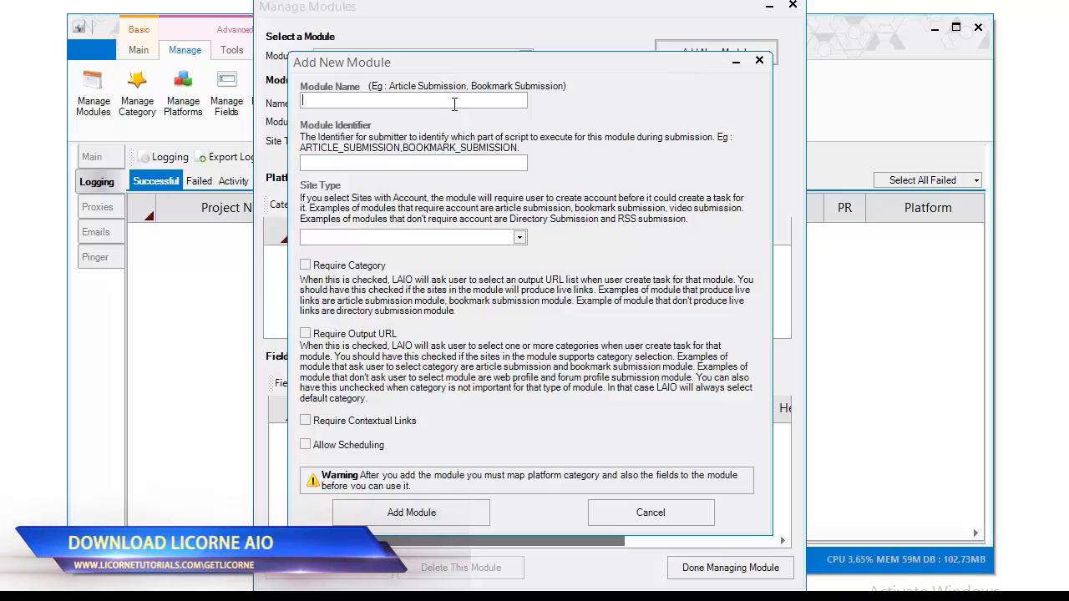
{"action": "type", "text": "TIE"}
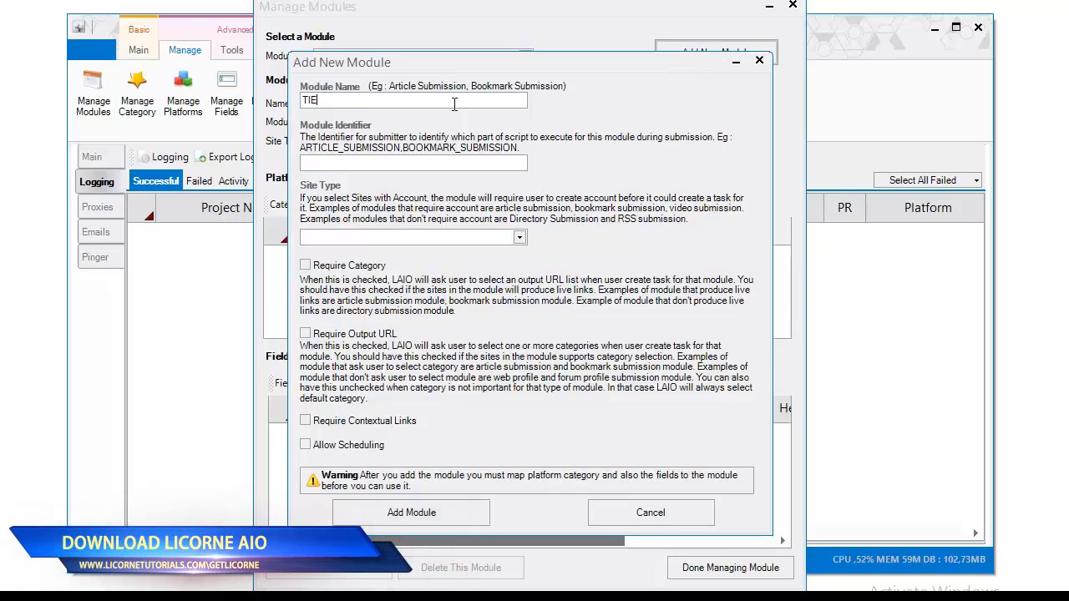
{"action": "type", "text": "R 1 S"}
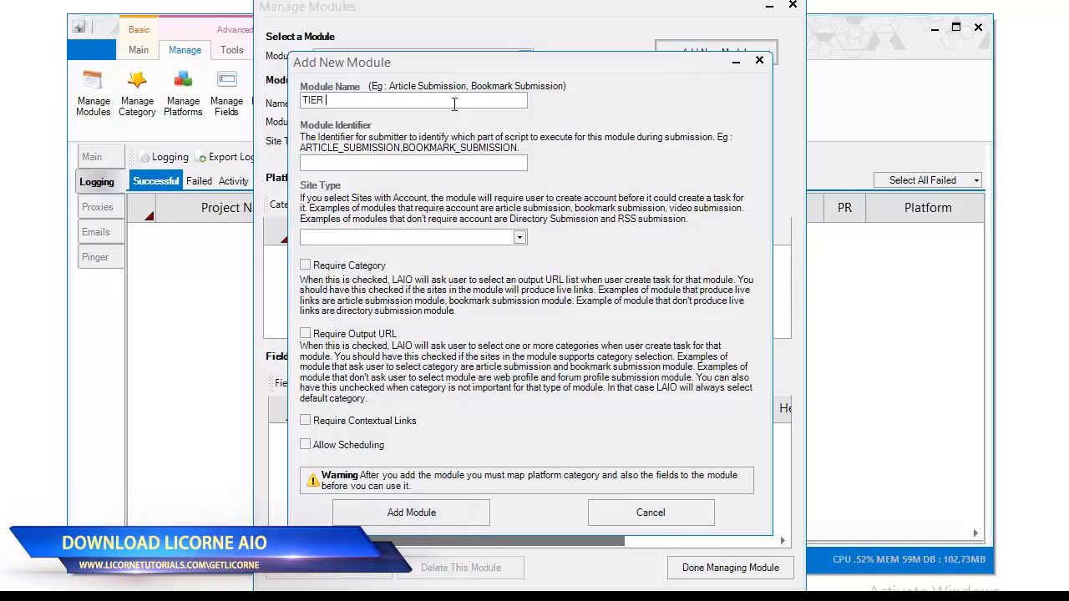
{"action": "type", "text": "ubmission"}
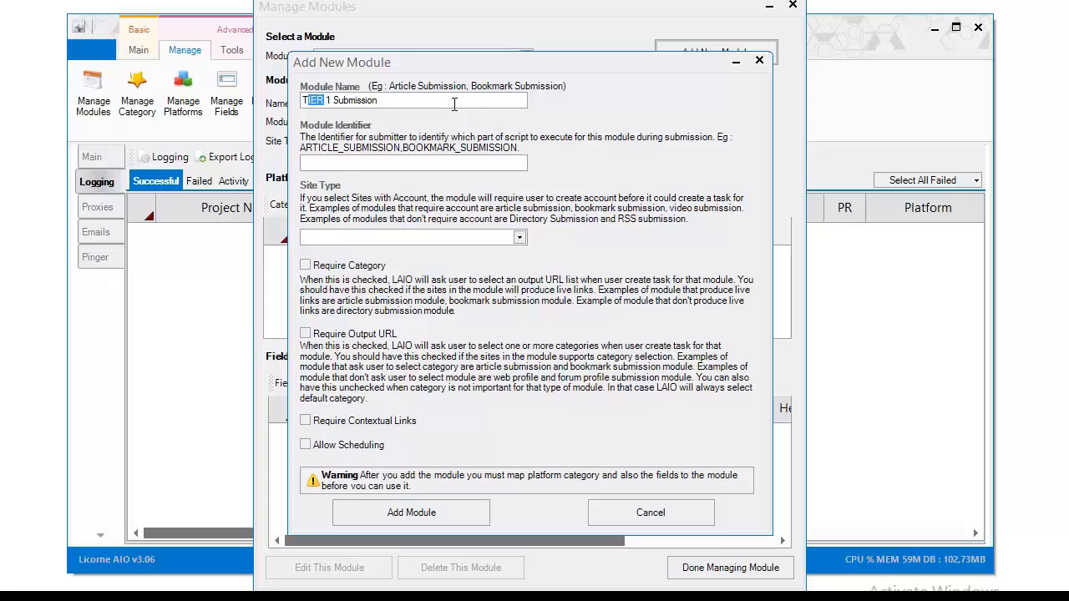
{"action": "type", "text": "ier"}
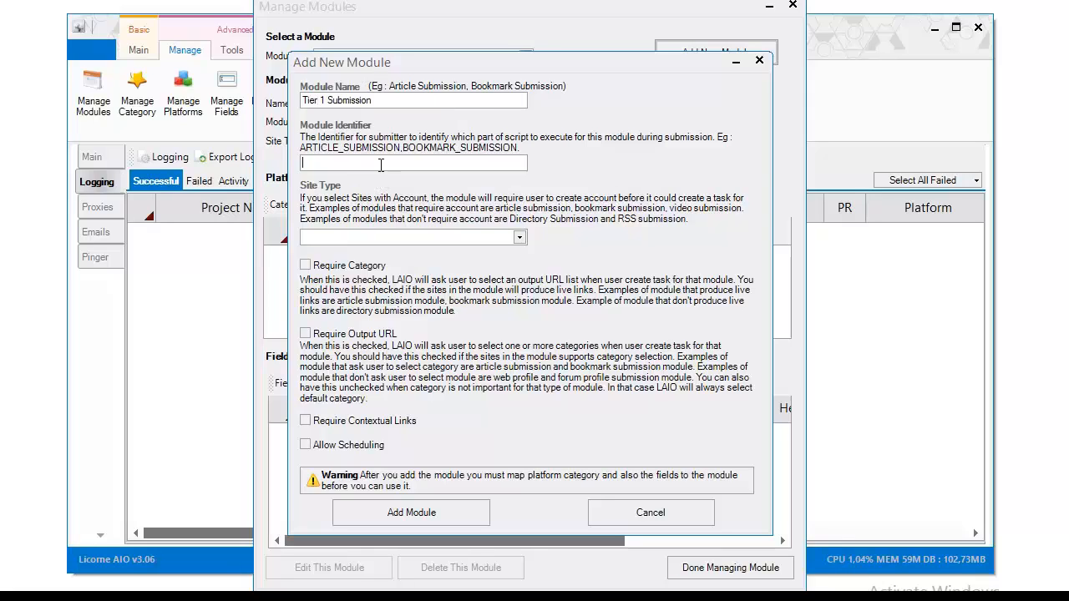
- Set the new module's identifier to TIER1_SUBMISSION and its site type to Account Profile
{"action": "left_click", "coordinate": [381, 164]}
{"action": "type", "text": "TIER1"}
{"action": "type", "text": "_SUBMISSION"}
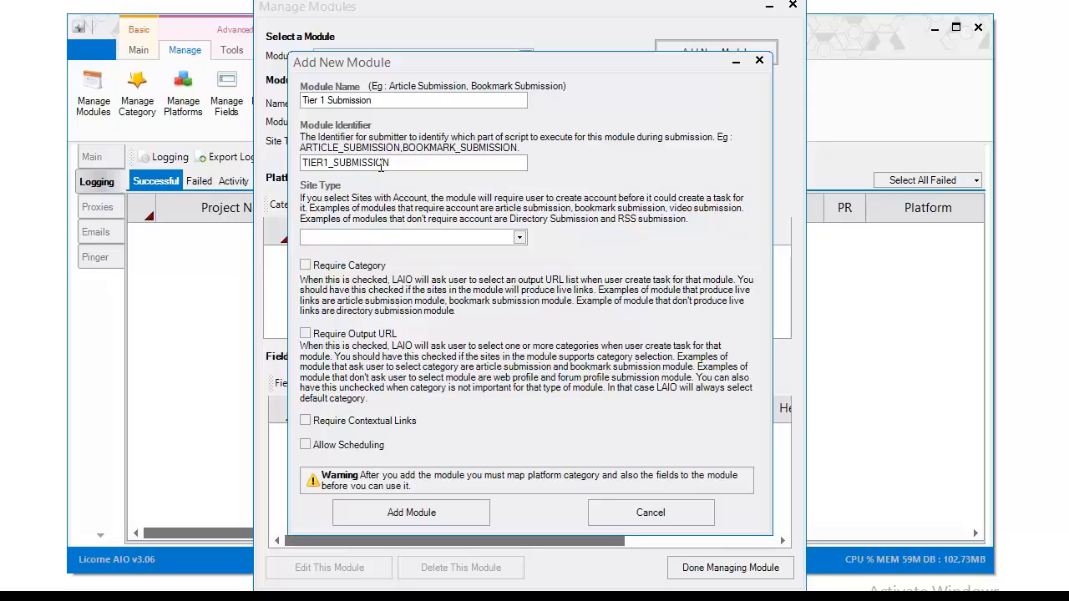
{"action": "left_click", "coordinate": [401, 238]}
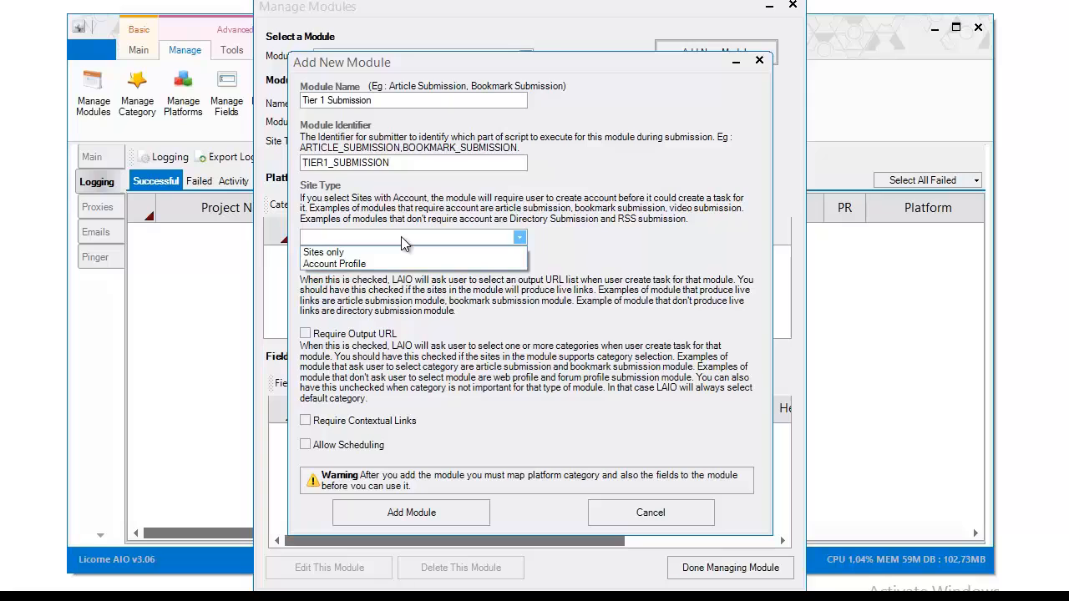
{"action": "left_click", "coordinate": [351, 264]}
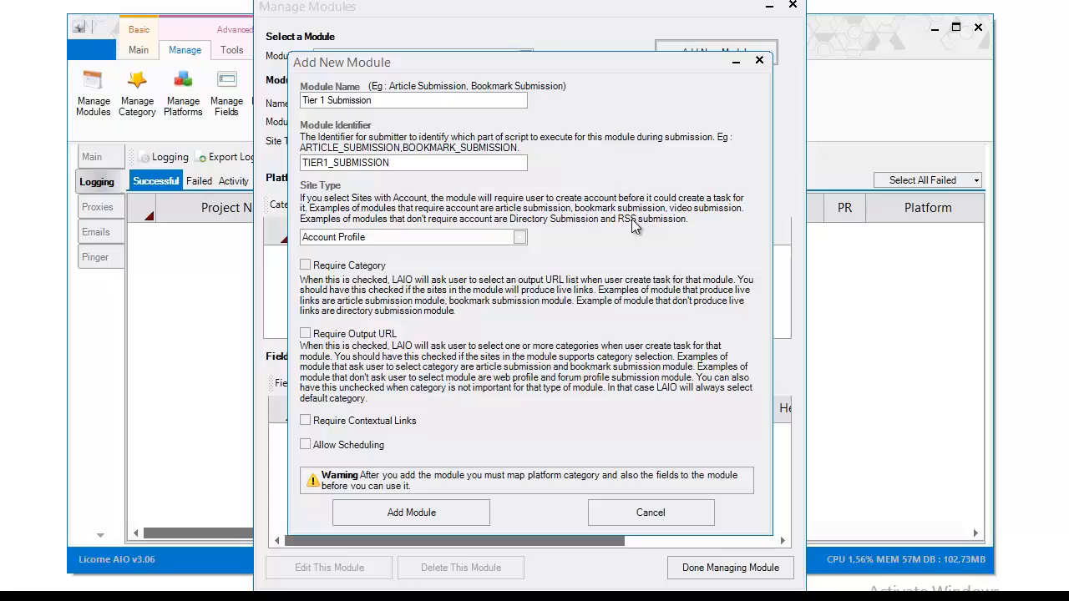
{"action": "left_click", "coordinate": [508, 238]}
{"action": "left_click", "coordinate": [336, 264]}
- Enable Require Category, Require Output URL, Require Contextual Links and Allow Scheduling for the new module, and add it
{"action": "left_click", "coordinate": [324, 269]}
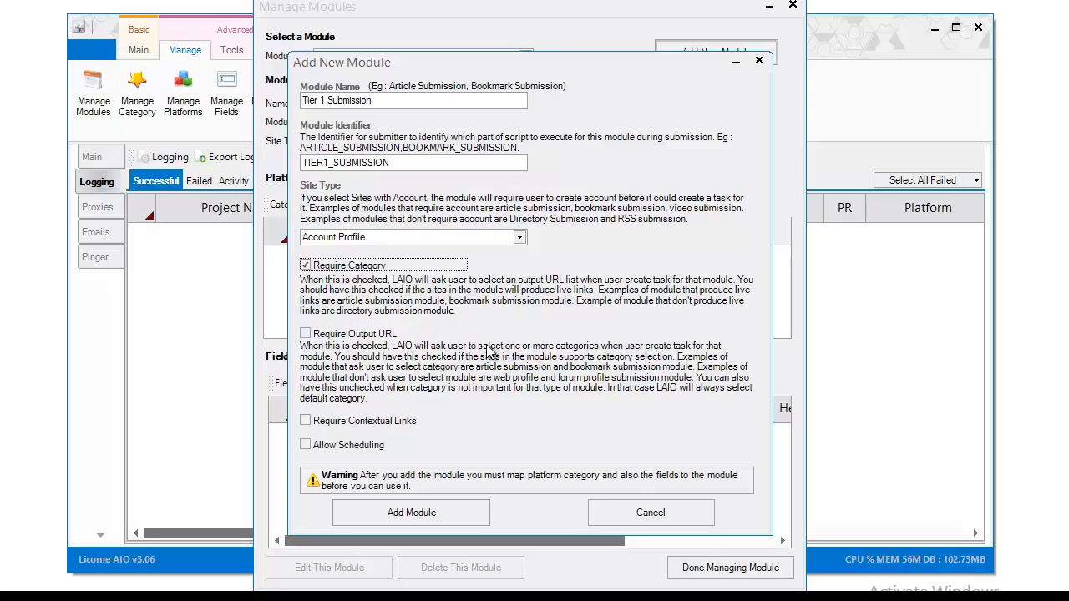
{"action": "left_click", "coordinate": [316, 336]}
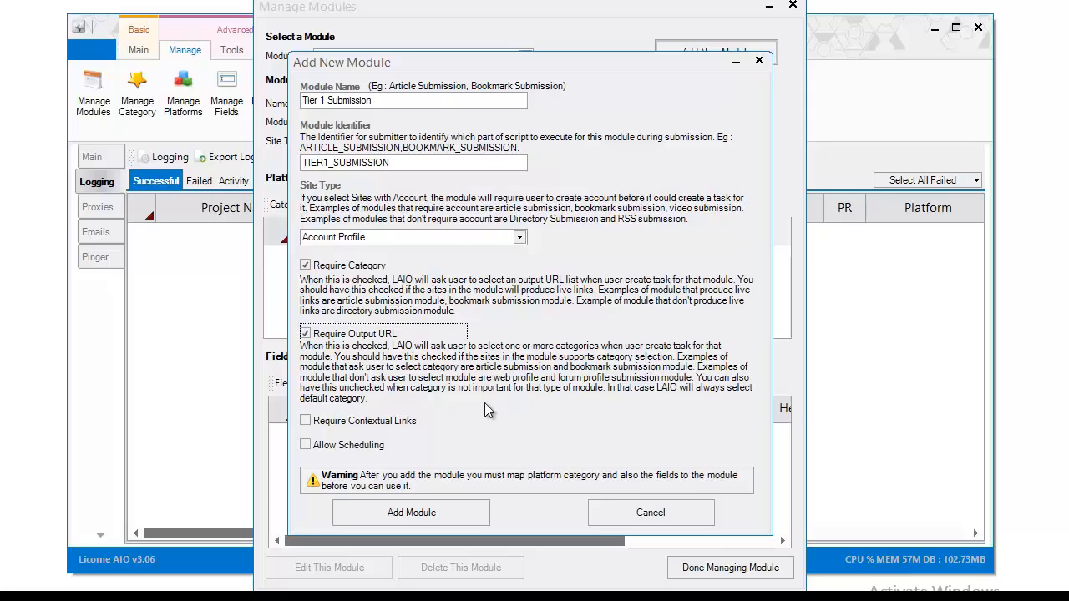
{"action": "left_click", "coordinate": [405, 425]}
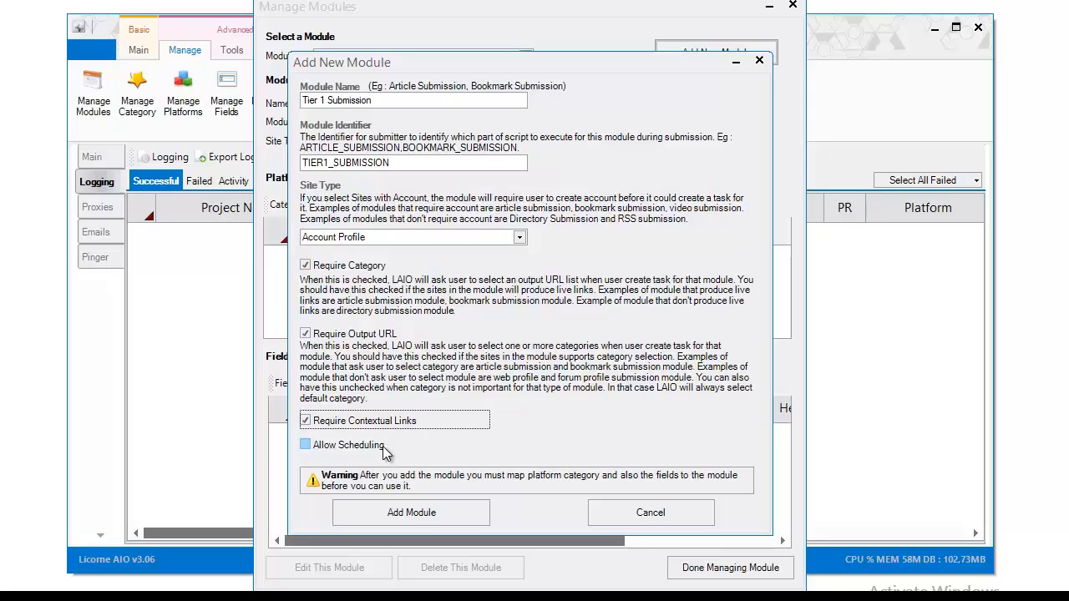
{"action": "left_click", "coordinate": [384, 447]}
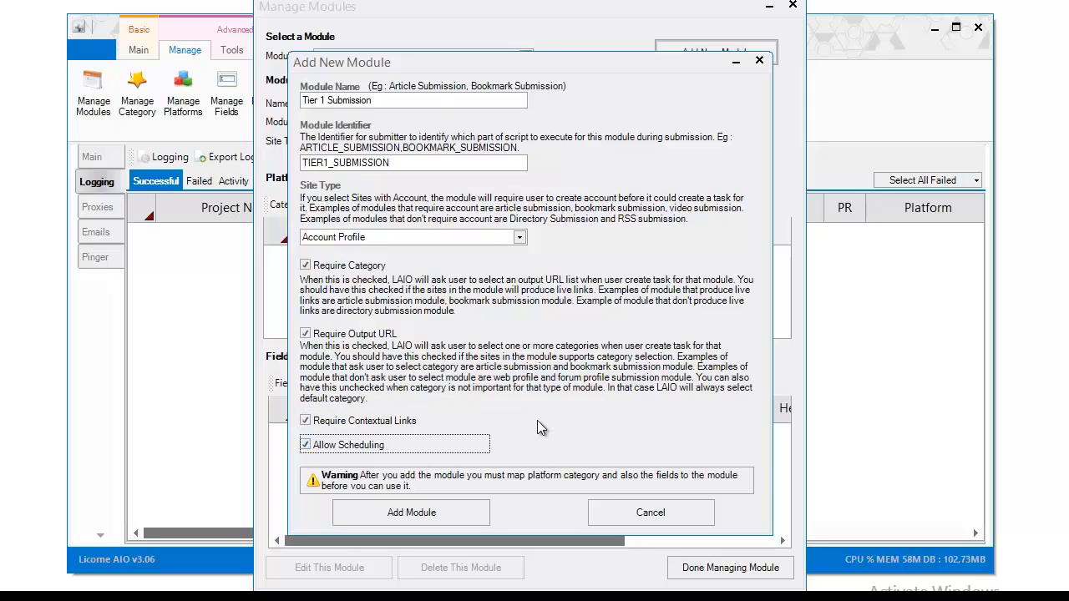
{"action": "left_click", "coordinate": [465, 518]}
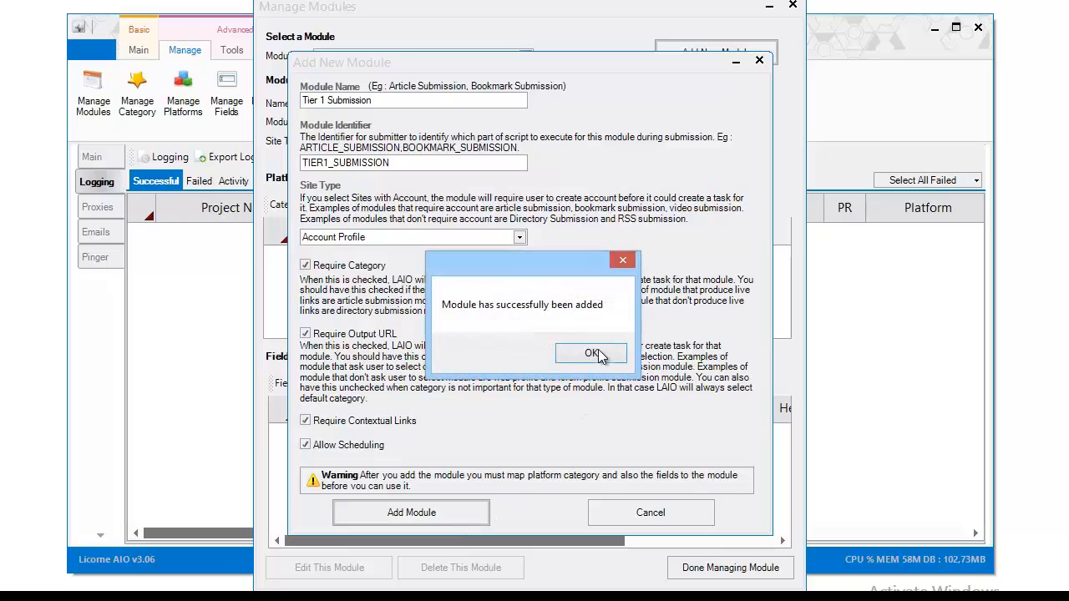
{"action": "left_click", "coordinate": [592, 354]}
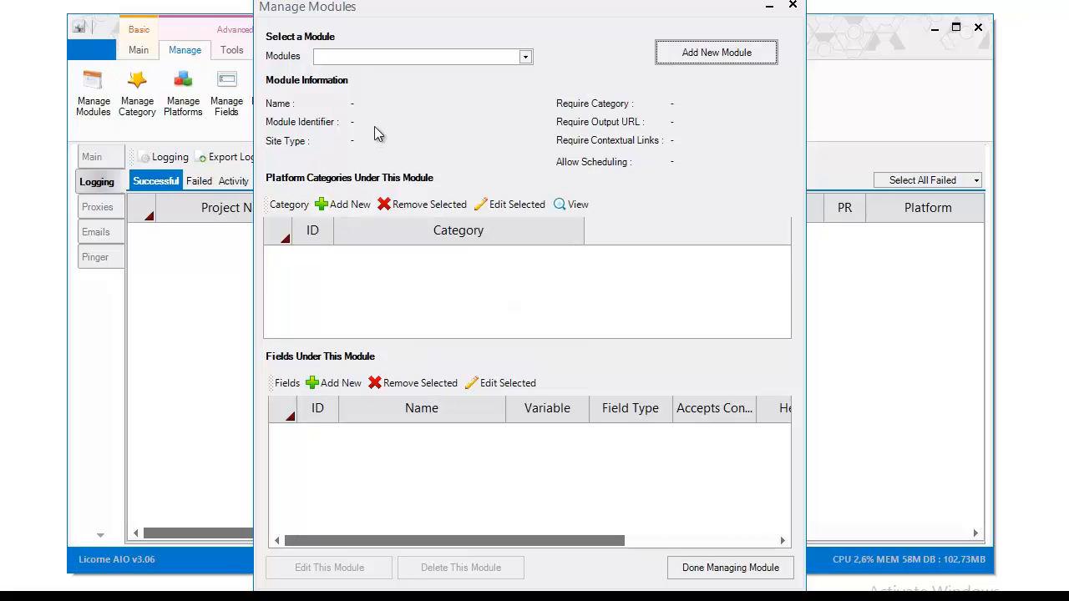
- Select the Tier 1 Submission module and add the existing platform category TIER 1 to it
{"action": "left_click", "coordinate": [396, 57]}
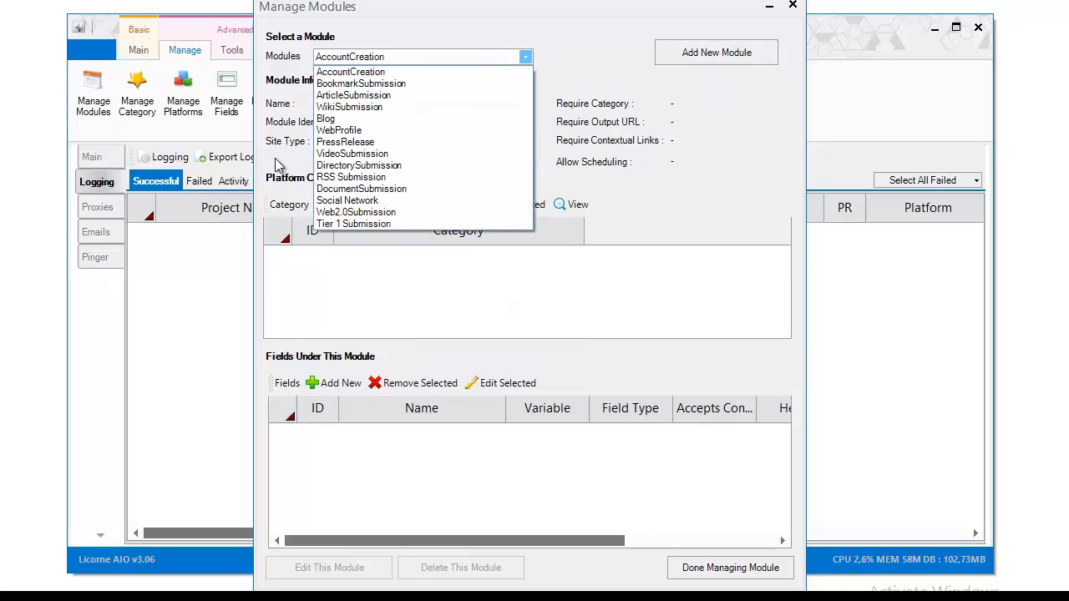
{"action": "left_click", "coordinate": [332, 224]}
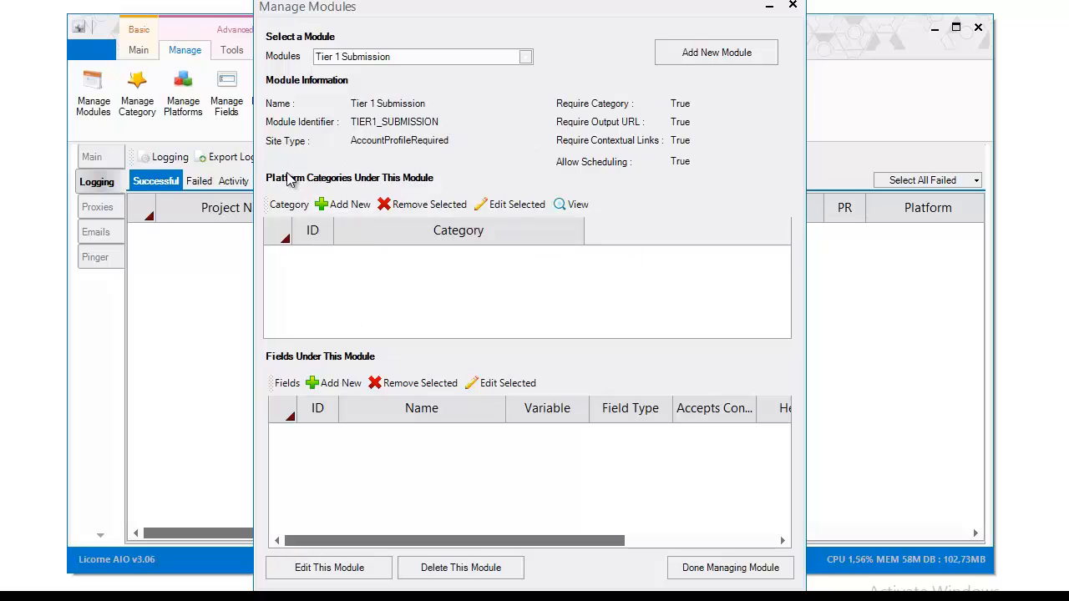
{"action": "left_click", "coordinate": [345, 204]}
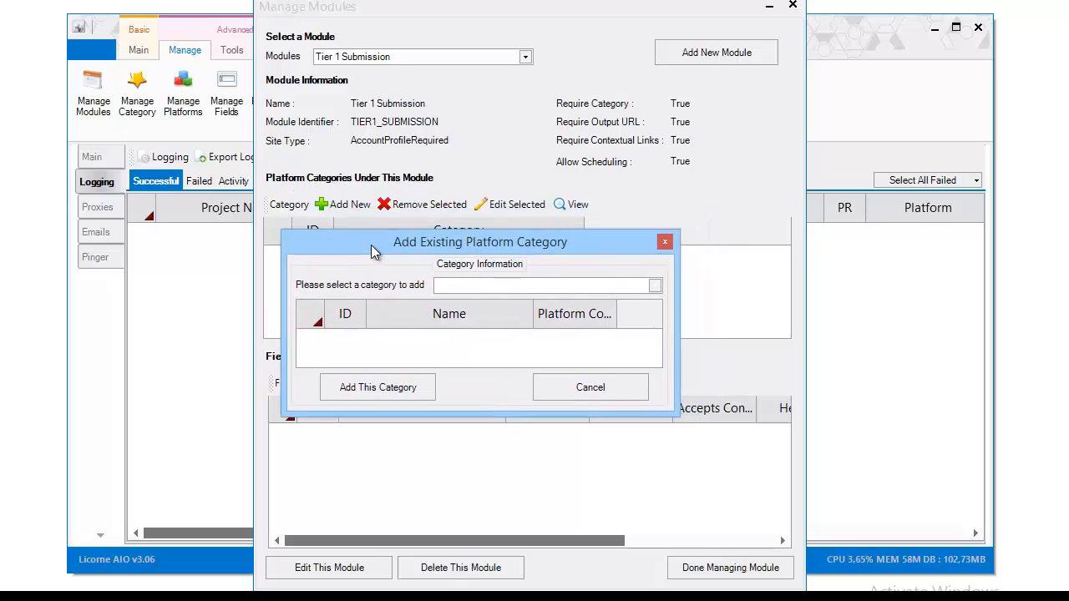
{"action": "left_click", "coordinate": [507, 284]}
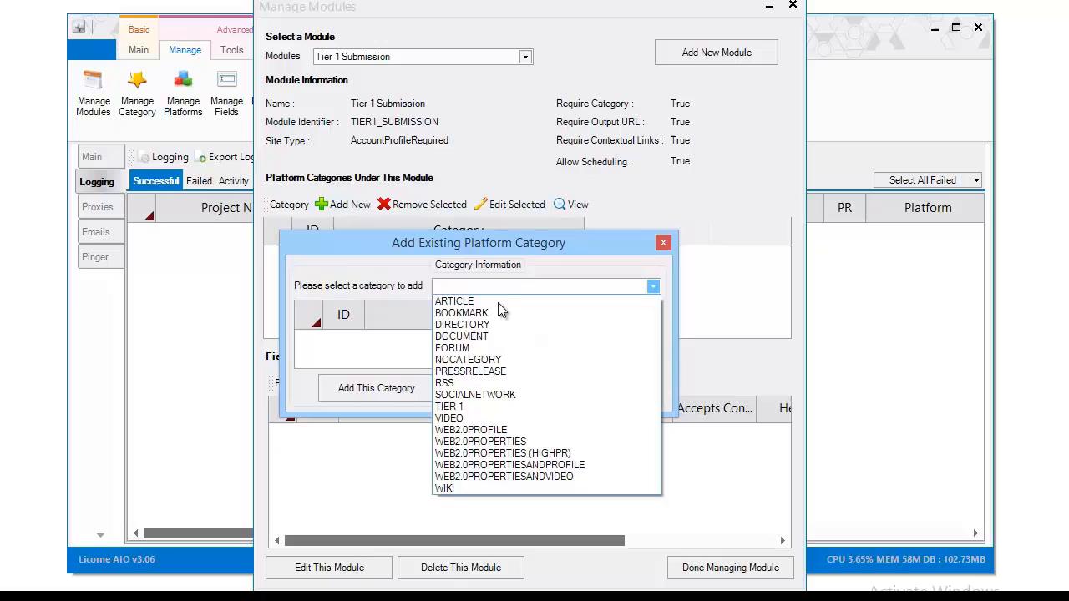
{"action": "left_click", "coordinate": [487, 407]}
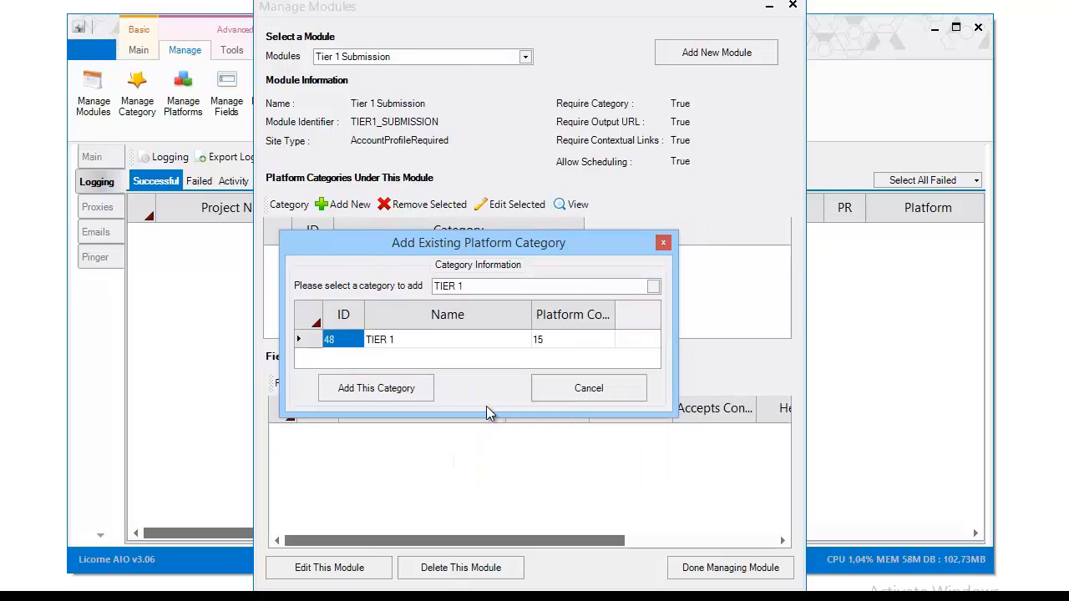
{"action": "left_click", "coordinate": [398, 394]}
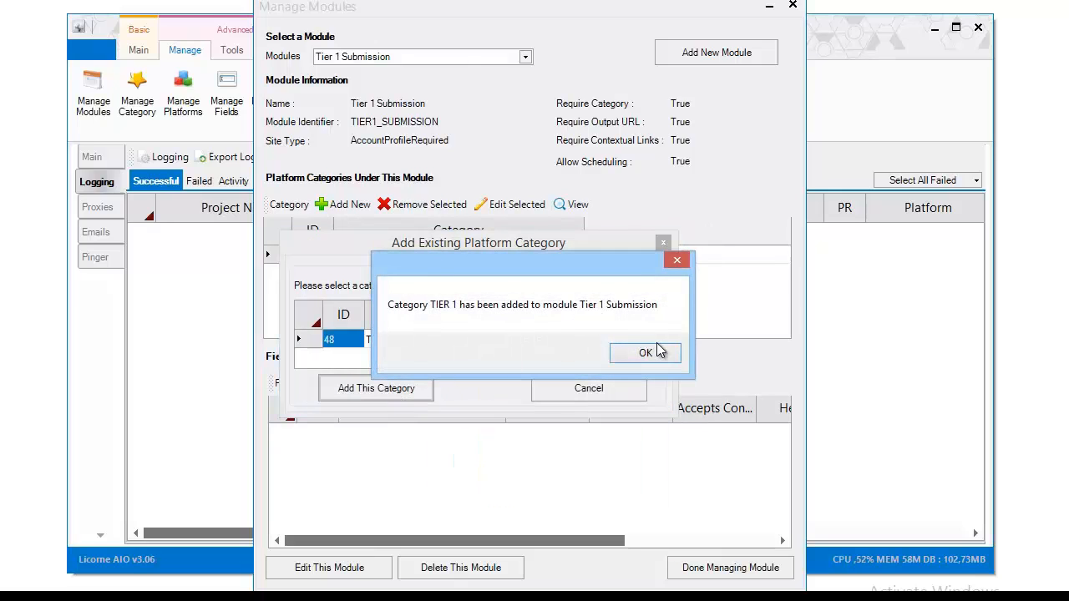
{"action": "left_click", "coordinate": [655, 358]}
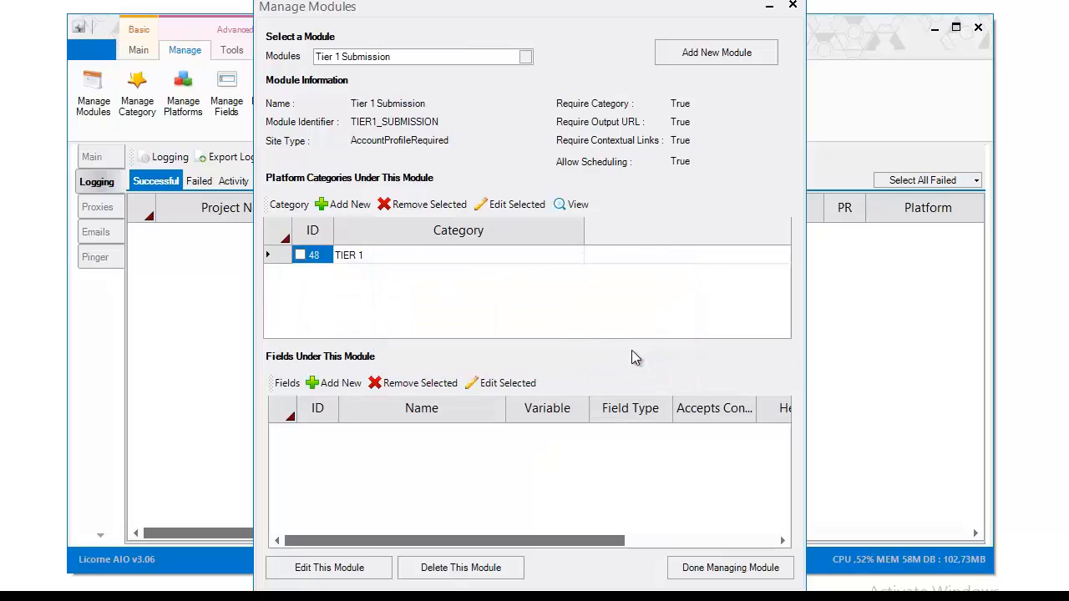
- Open the existing fields for the module and mark Title, Article, Description, Tags, Website, Resource and Summary for adding
{"action": "left_click", "coordinate": [331, 384]}
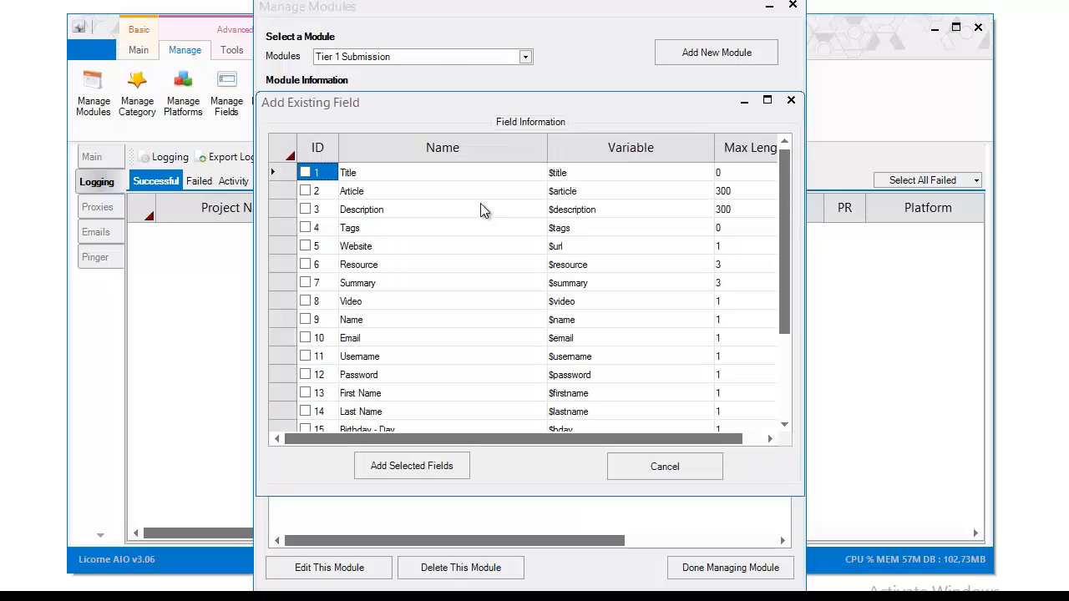
{"action": "left_click_drag", "start_coordinate": [469, 90], "coordinate": [631, 91]}
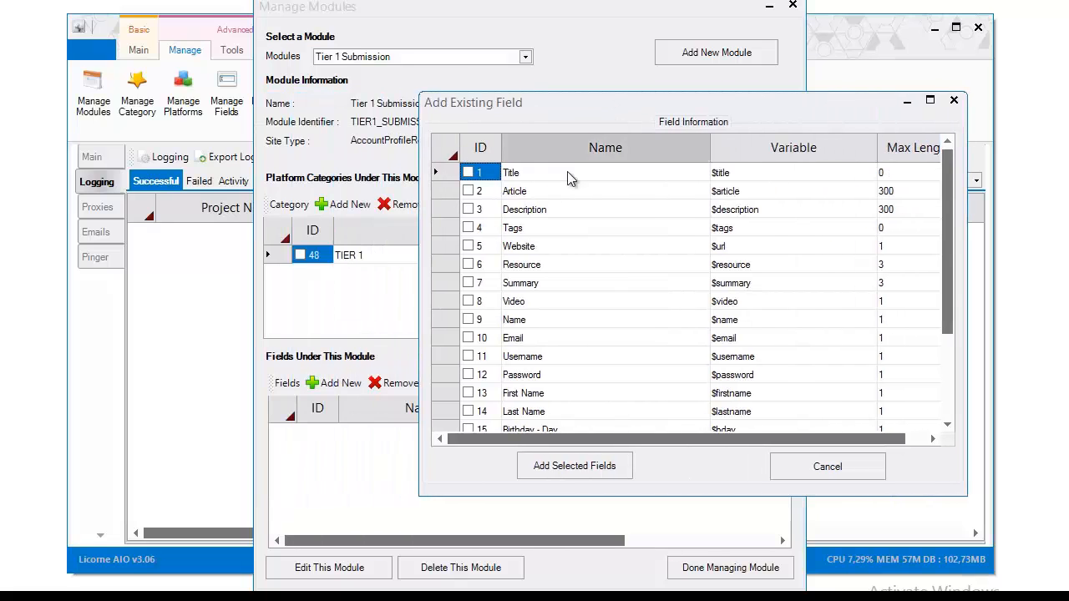
{"action": "left_click", "coordinate": [468, 172]}
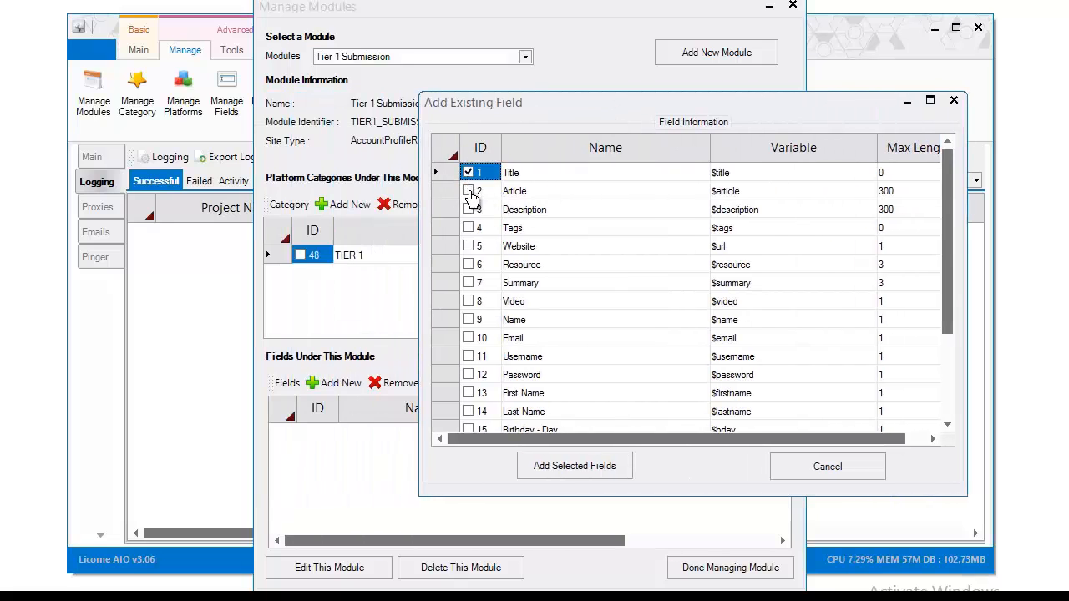
{"action": "left_click", "coordinate": [468, 191]}
{"action": "left_click", "coordinate": [467, 210]}
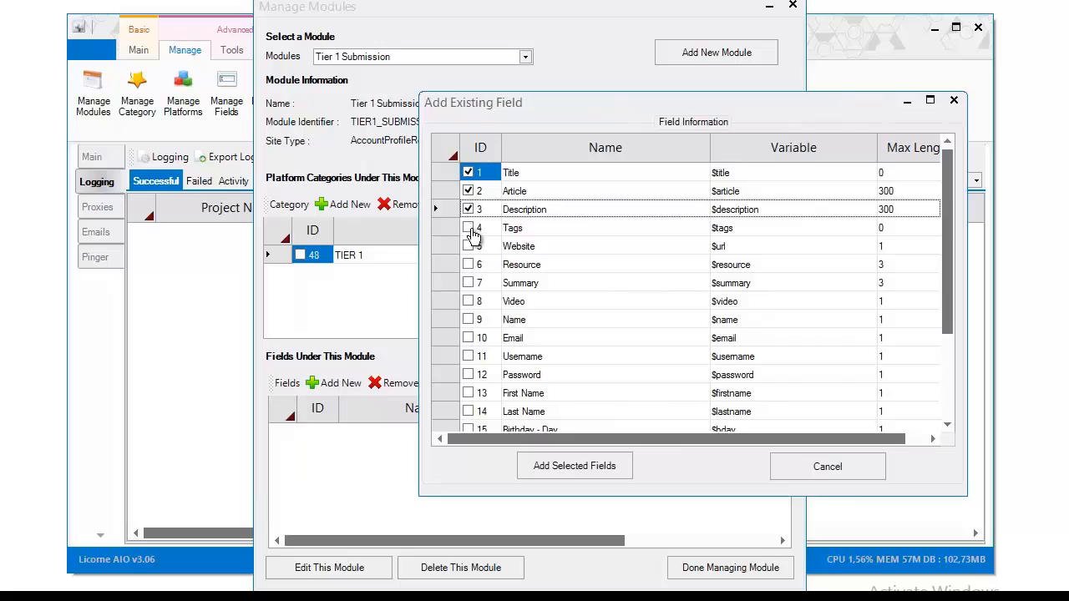
{"action": "left_click", "coordinate": [467, 228]}
{"action": "left_click", "coordinate": [469, 248]}
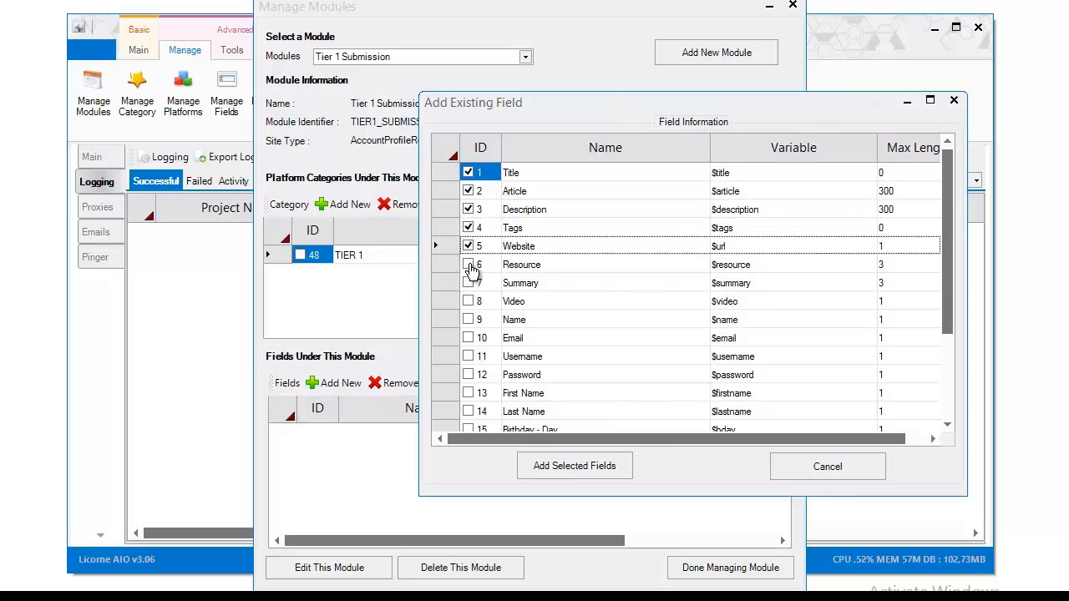
{"action": "left_click", "coordinate": [468, 265]}
{"action": "left_click", "coordinate": [468, 284]}
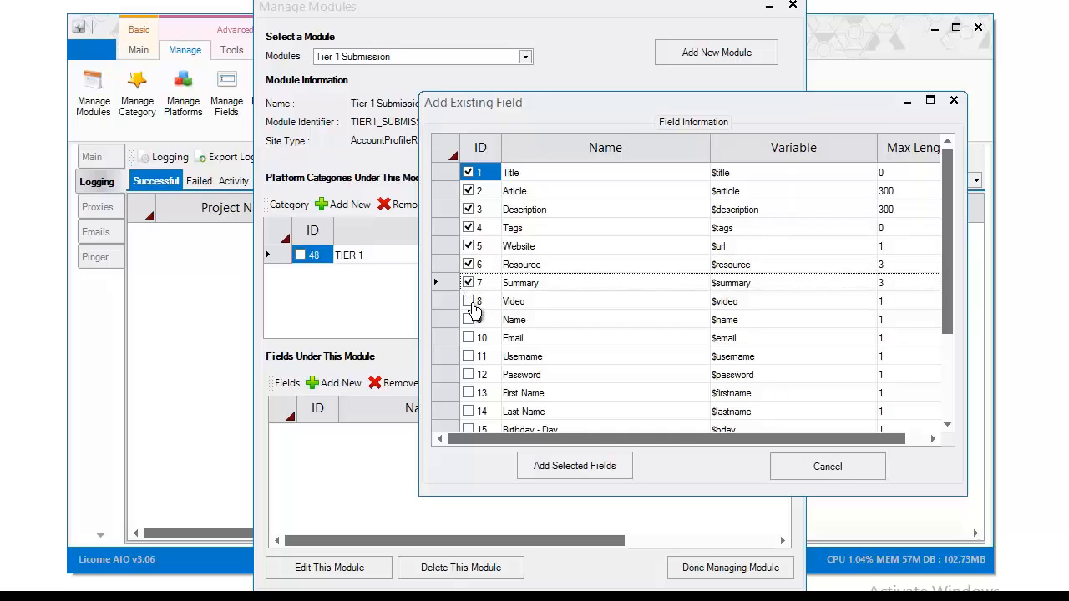
- Mark the Name, Email, Username, Password, First Name and Last Name fields for adding, leaving Video unmarked
{"action": "left_click", "coordinate": [469, 320]}
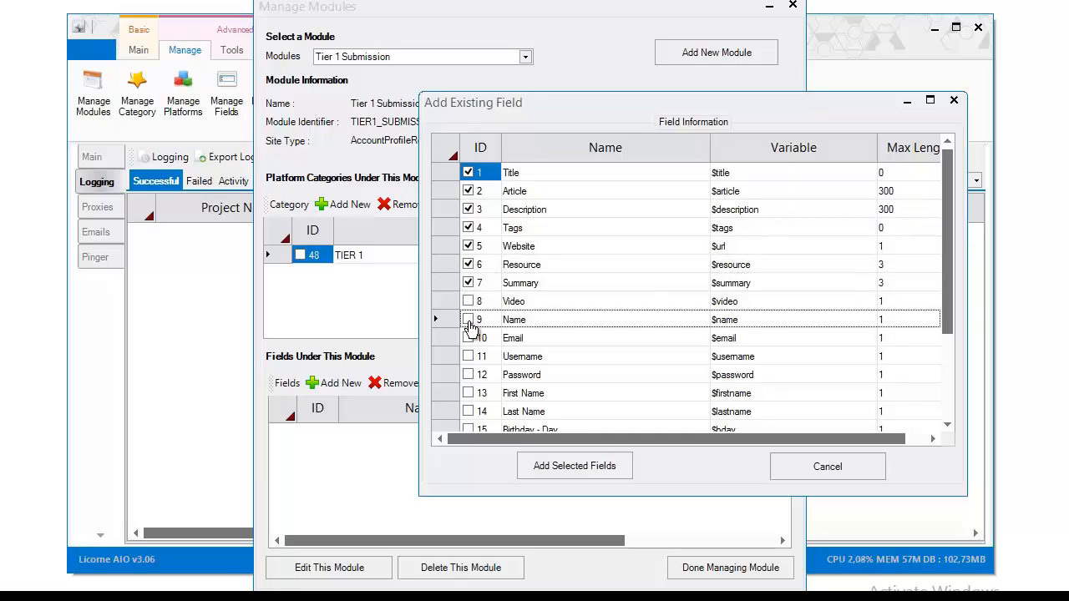
{"action": "left_click", "coordinate": [467, 339]}
{"action": "left_click", "coordinate": [468, 357]}
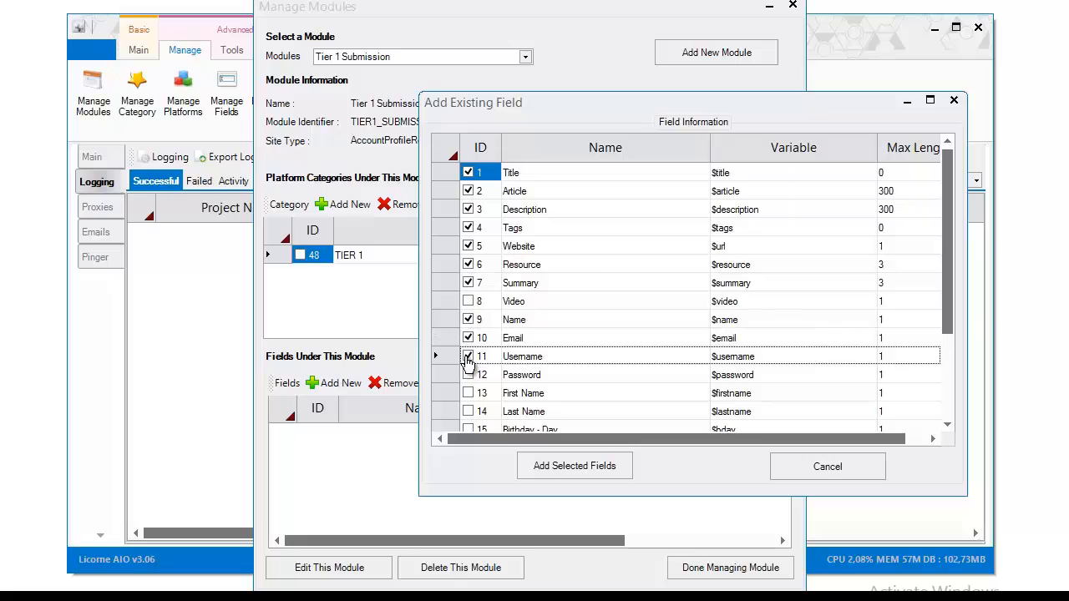
{"action": "left_click", "coordinate": [468, 376]}
{"action": "left_click", "coordinate": [468, 393]}
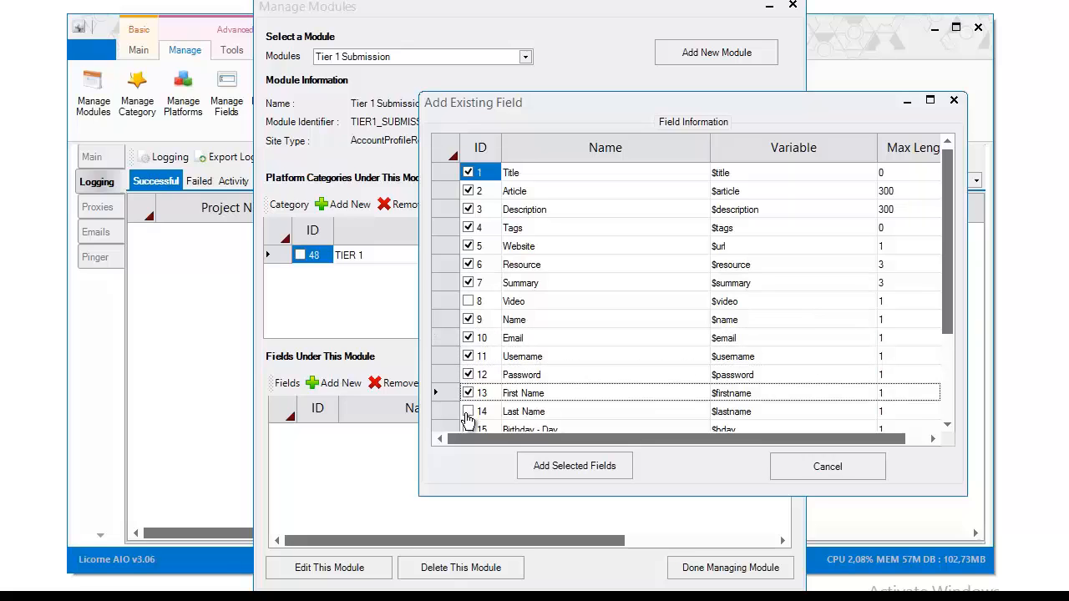
{"action": "left_click", "coordinate": [468, 412]}
- Mark the Birthday - Day, Birthday - Month and Birthday - Year fields, and add all marked fields to the Tier 1 Submission module
{"action": "left_click_drag", "start_coordinate": [948, 305], "coordinate": [857, 377]}
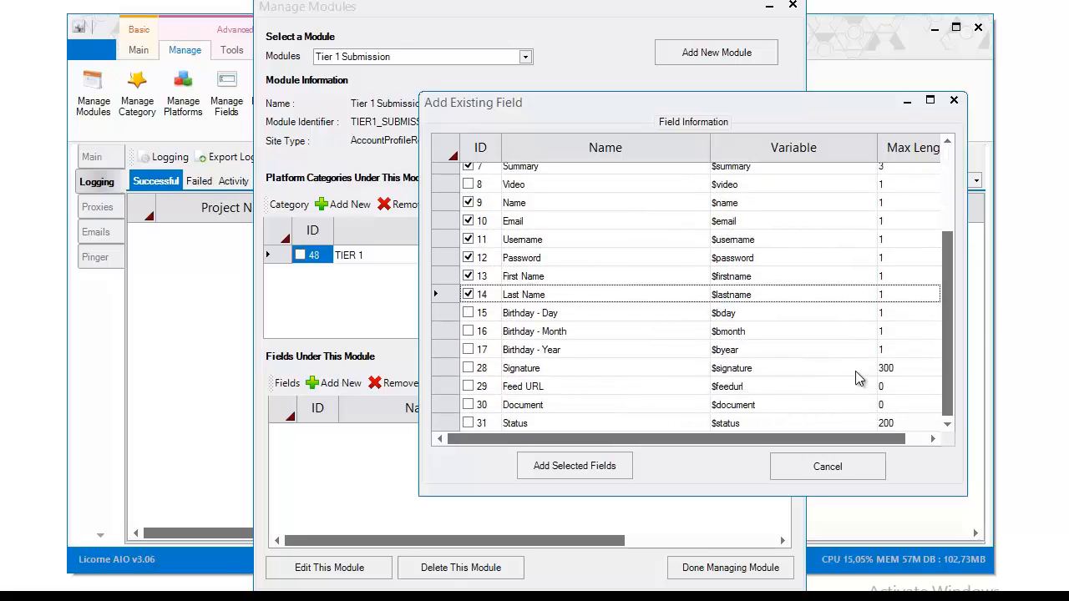
{"action": "left_click", "coordinate": [468, 313]}
{"action": "left_click", "coordinate": [467, 331]}
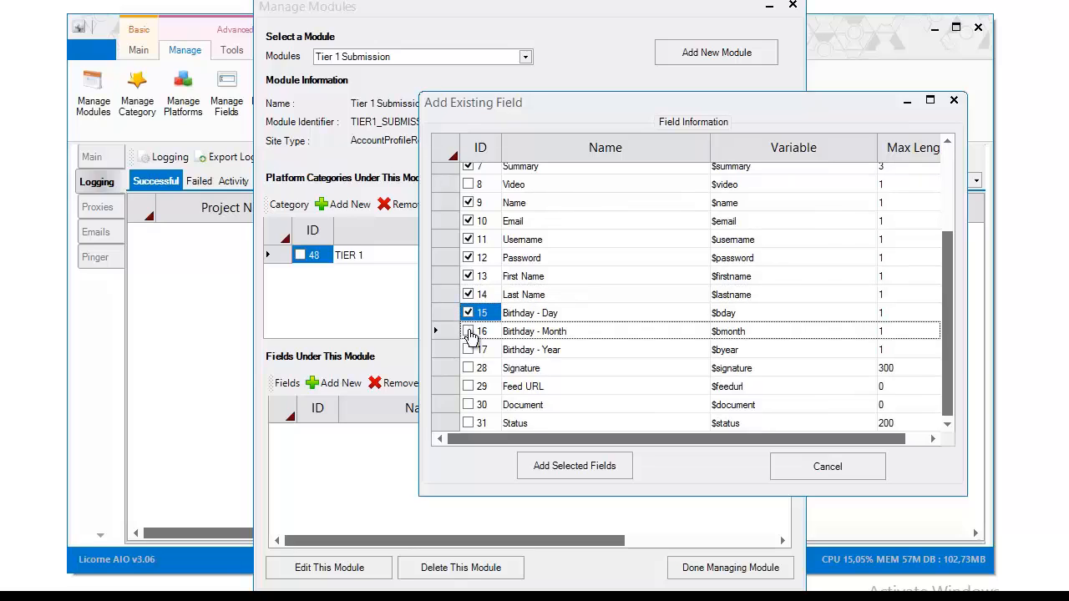
{"action": "left_click", "coordinate": [467, 350]}
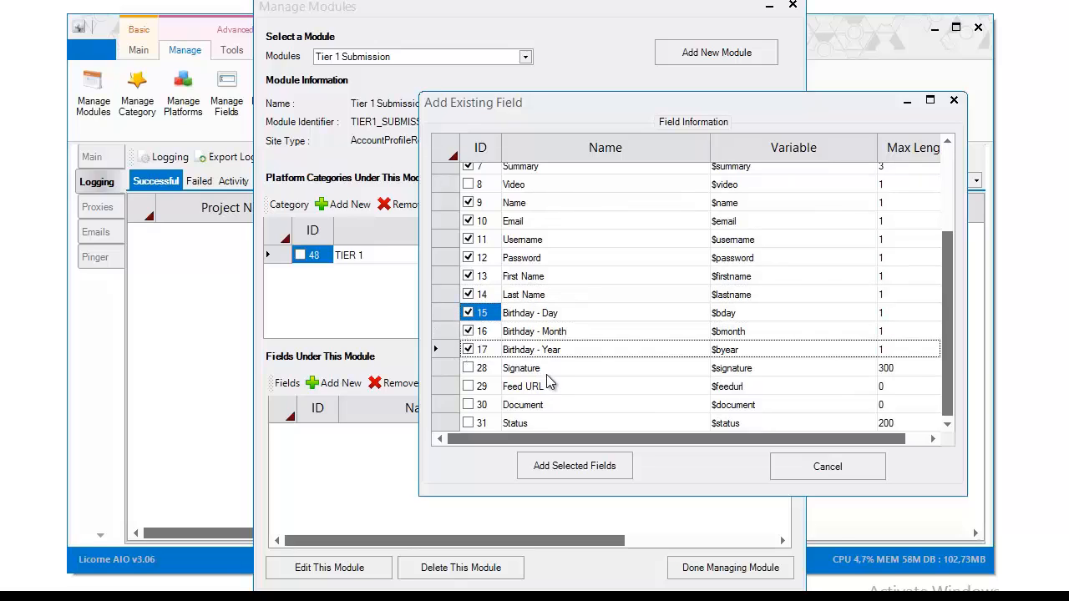
{"action": "left_click", "coordinate": [569, 475]}
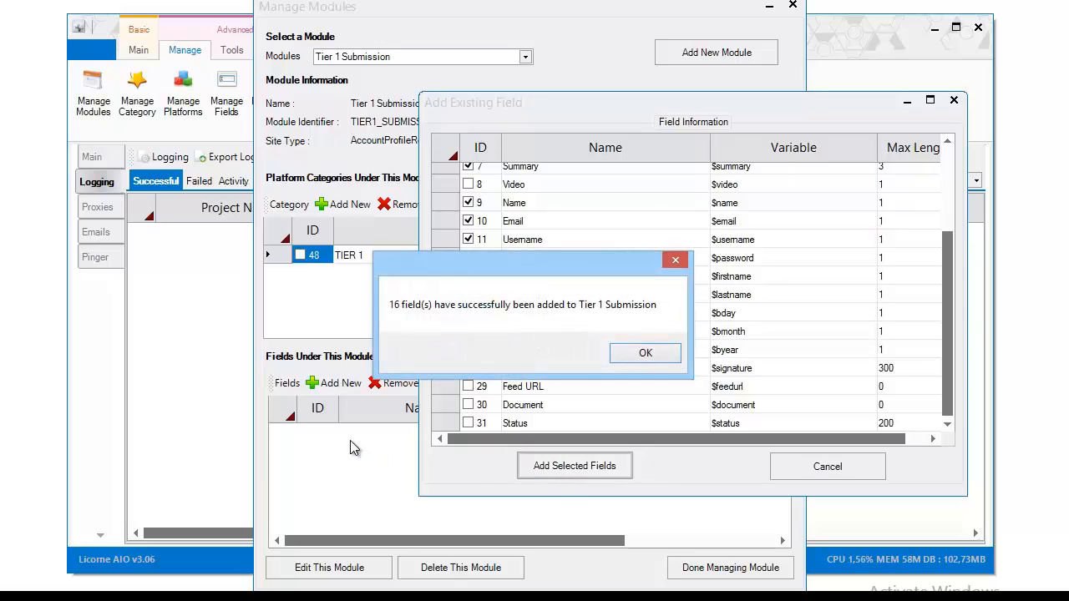
{"action": "left_click", "coordinate": [646, 353]}
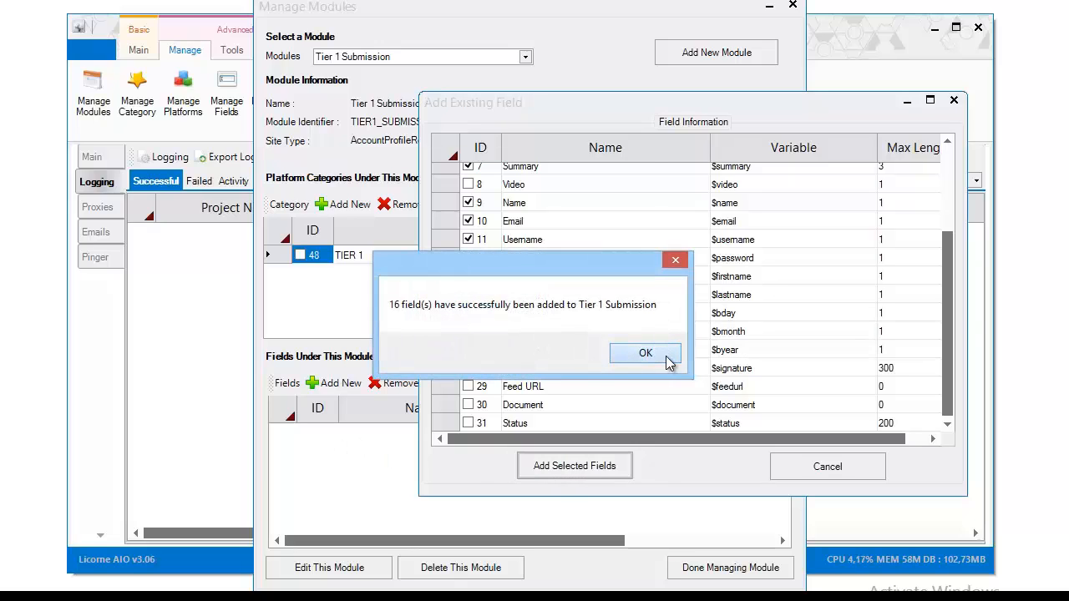
- Review the list of fields under the Tier 1 Submission module and finish managing the module
{"action": "left_click_drag", "start_coordinate": [784, 434], "coordinate": [784, 427]}
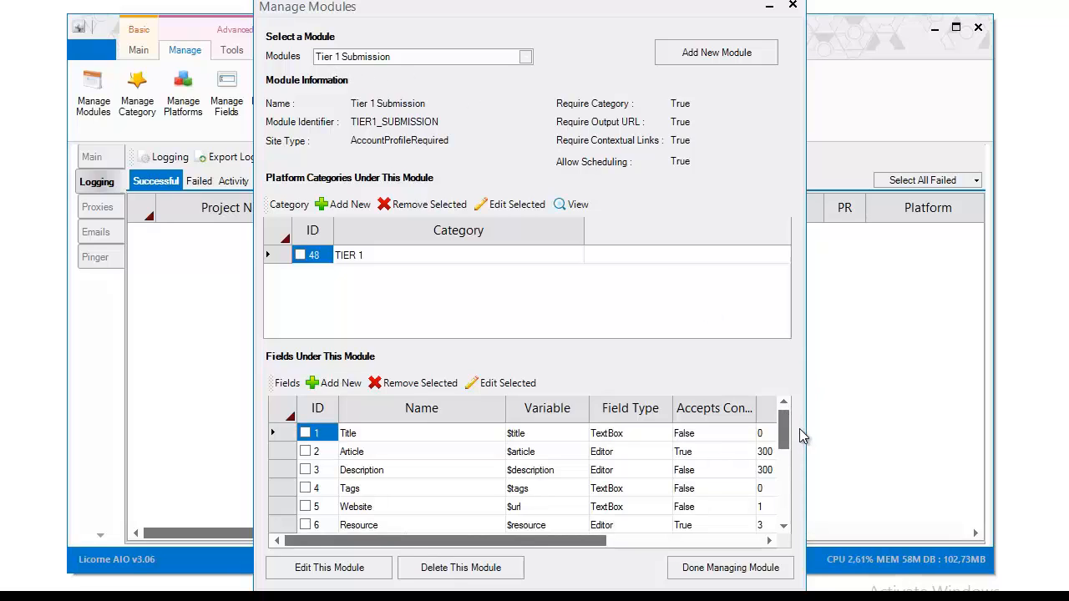
{"action": "left_click_drag", "start_coordinate": [786, 431], "coordinate": [786, 495]}
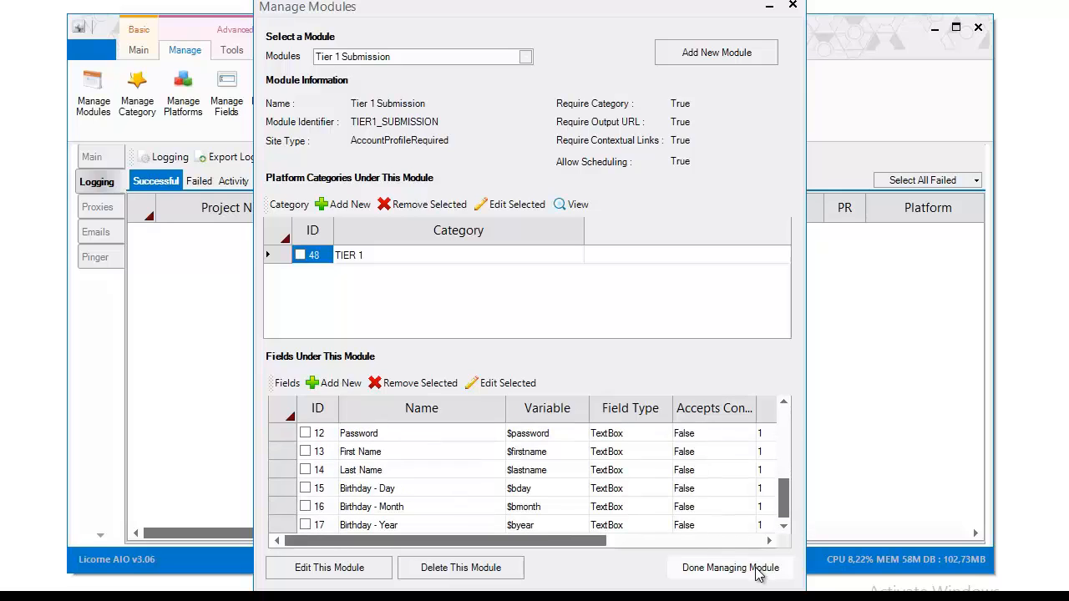
{"action": "left_click", "coordinate": [731, 568]}
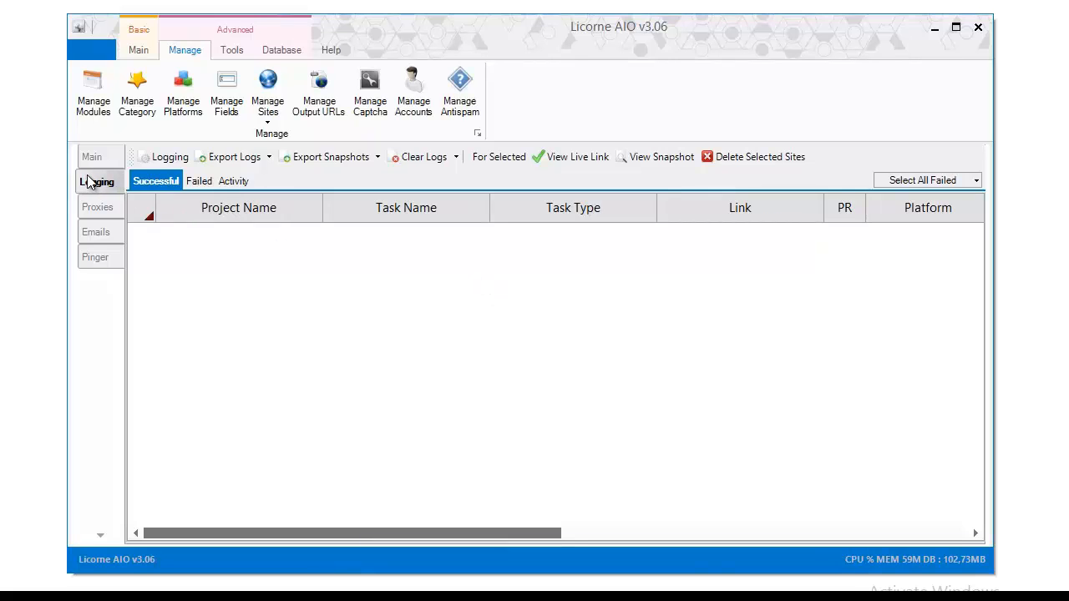
- Check the available new task types for a Tier 1 Submission task and close the list
{"action": "left_click", "coordinate": [140, 52]}
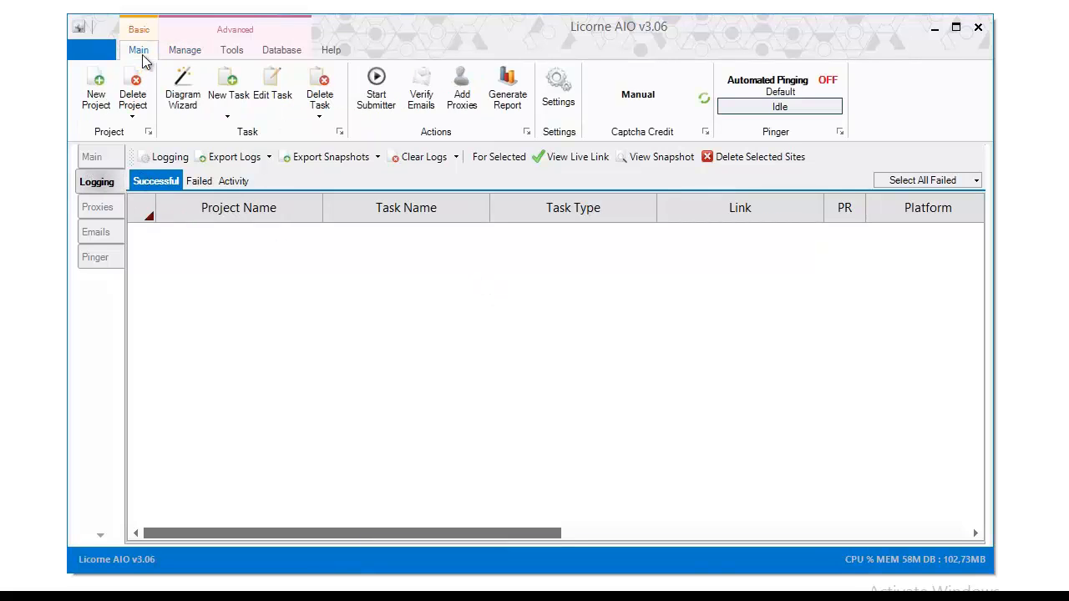
{"action": "left_click", "coordinate": [224, 121]}
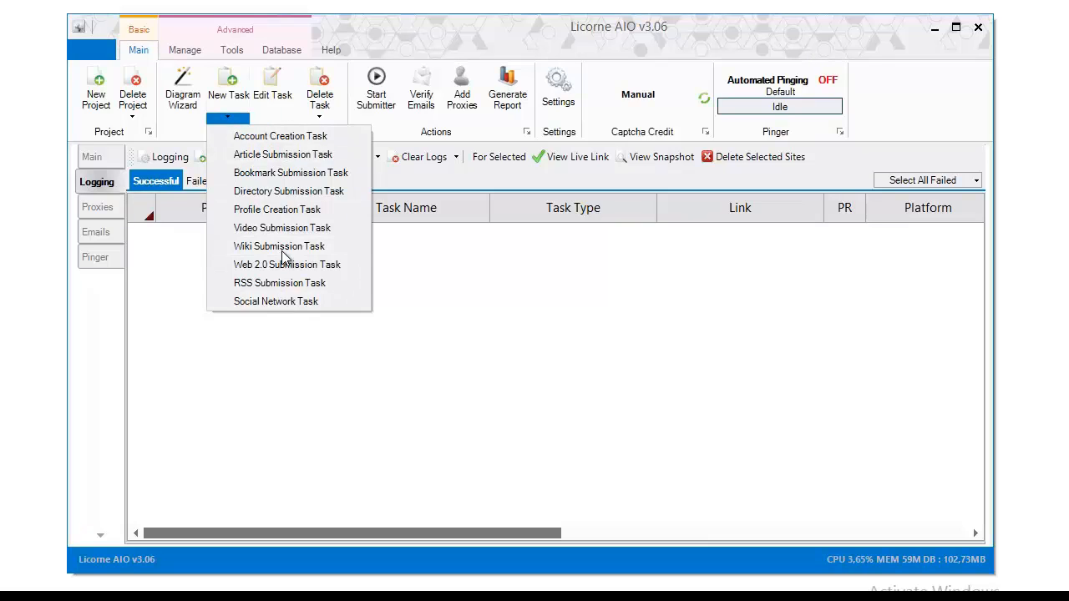
{"action": "left_click", "coordinate": [697, 282]}
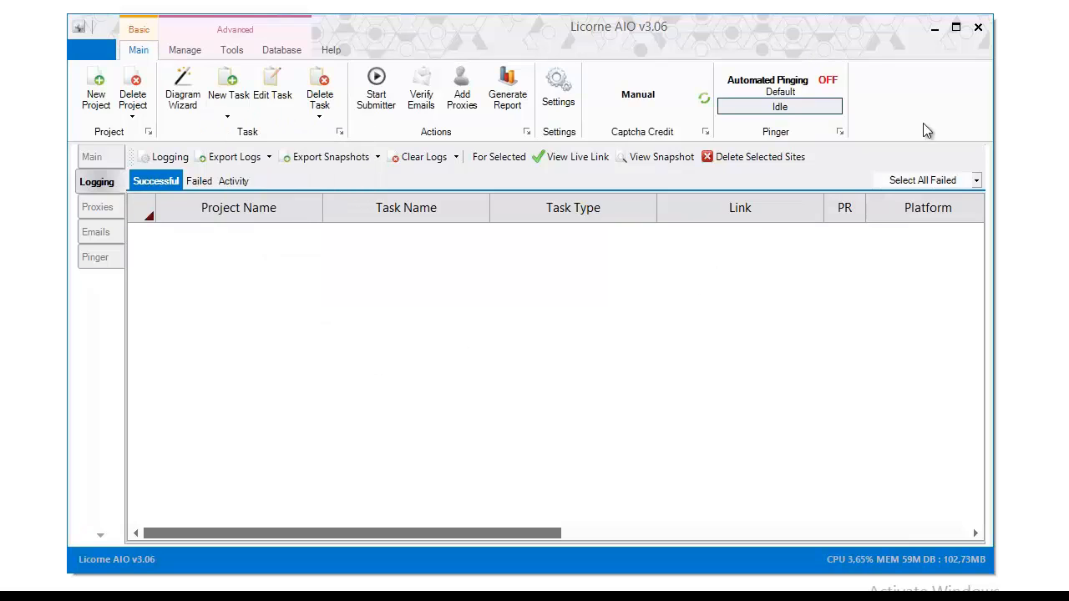
- Restart Licorne AIO by running Updater from the Licorne AIO 3.06 folder, and open the list of new task types
{"action": "left_click", "coordinate": [979, 30]}
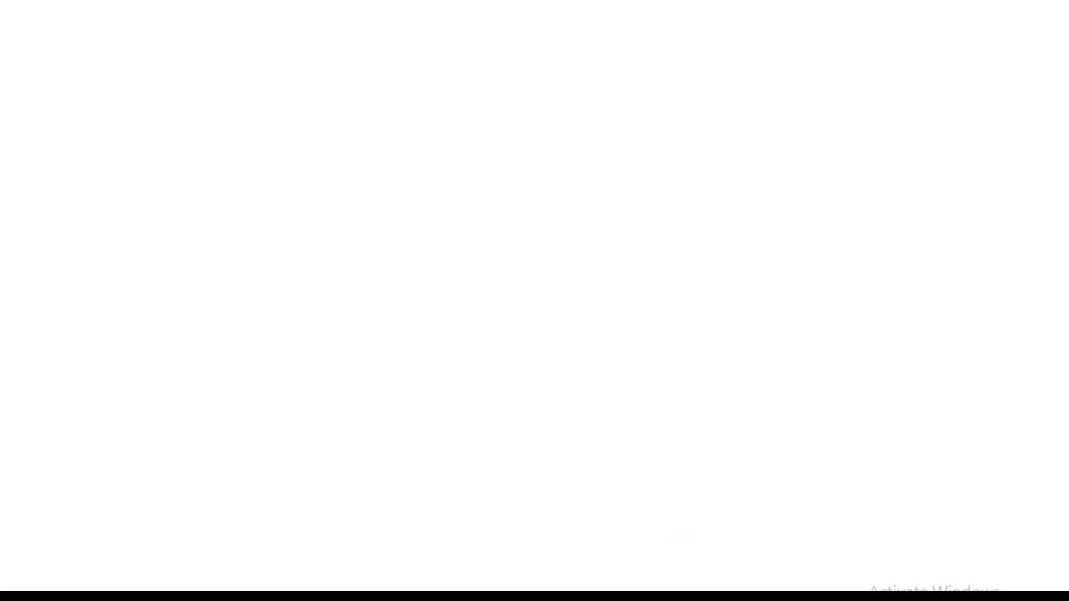
{"action": "left_click", "coordinate": [334, 598]}
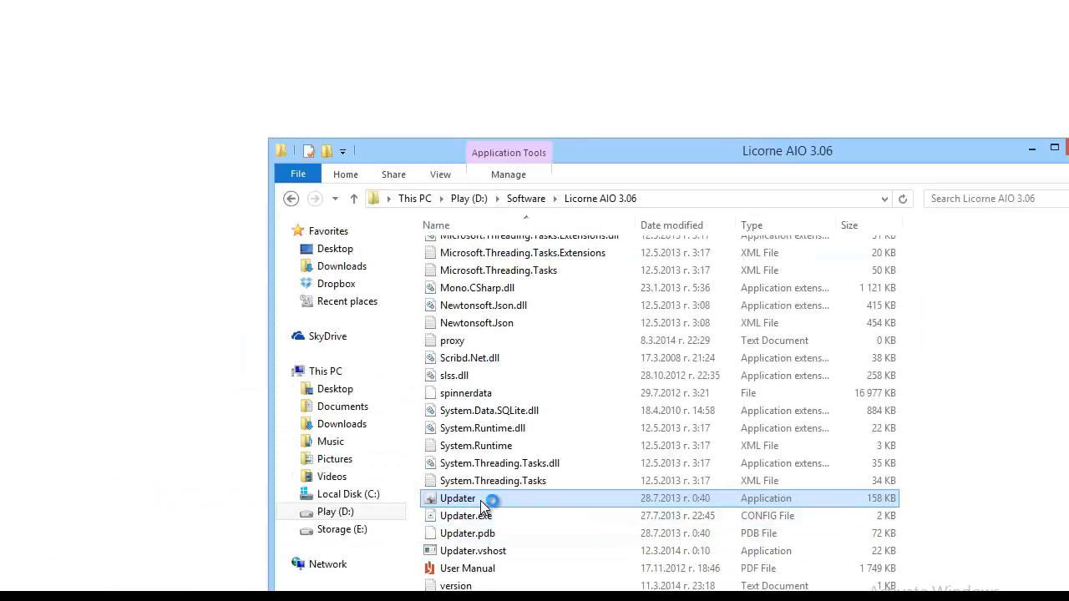
{"action": "double_click", "coordinate": [457, 499]}
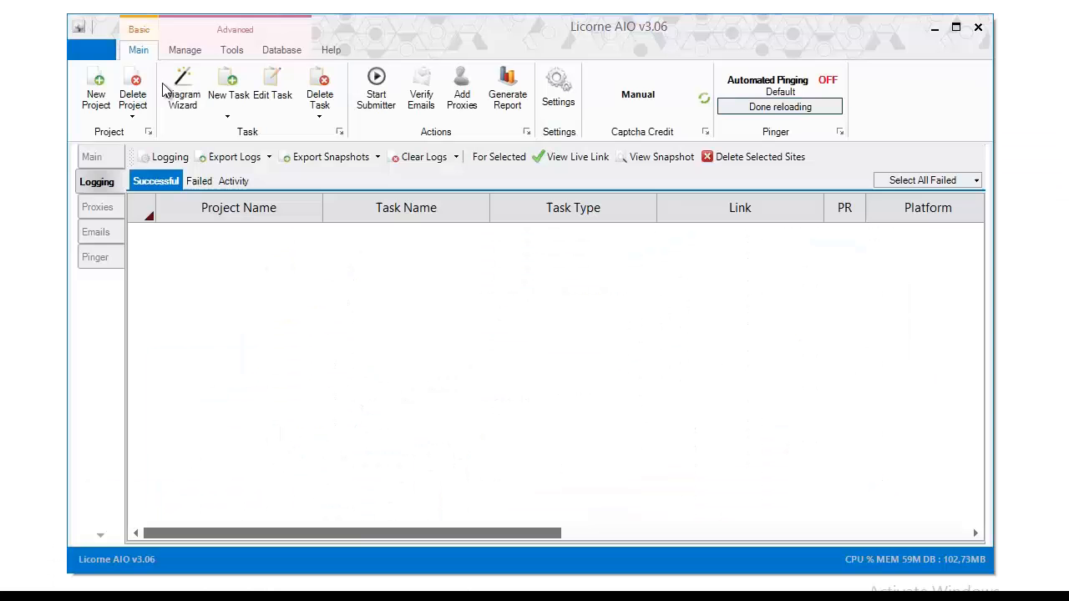
{"action": "left_click", "coordinate": [225, 121]}
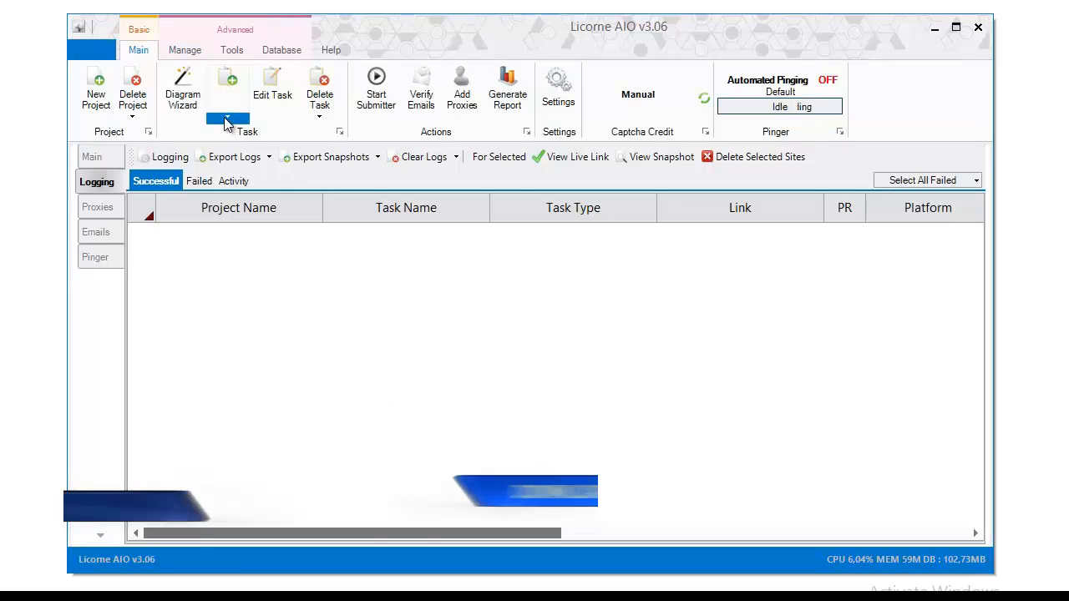